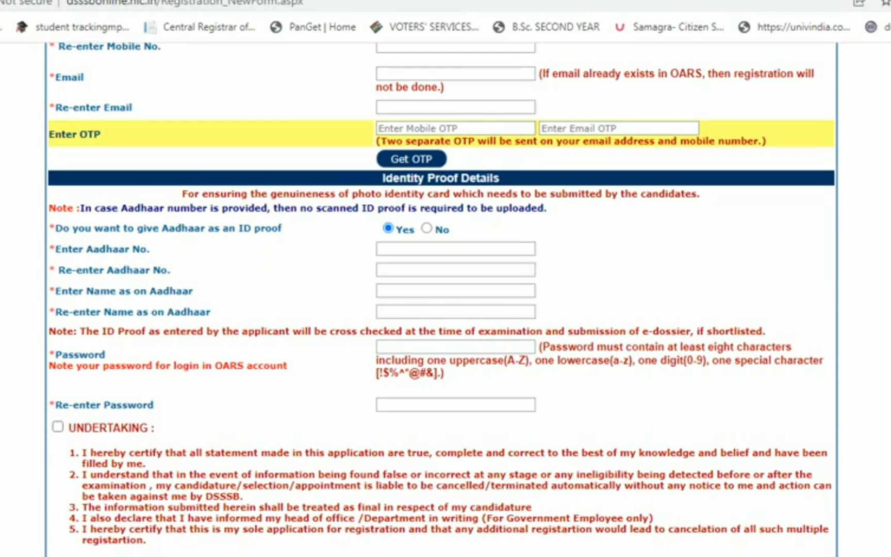
- Leave the blank New Registration form via the Back link to reach the OARS home page
{"action": "scroll", "coordinate": [445, 310], "scroll_direction": "up", "scroll_amount": 14}
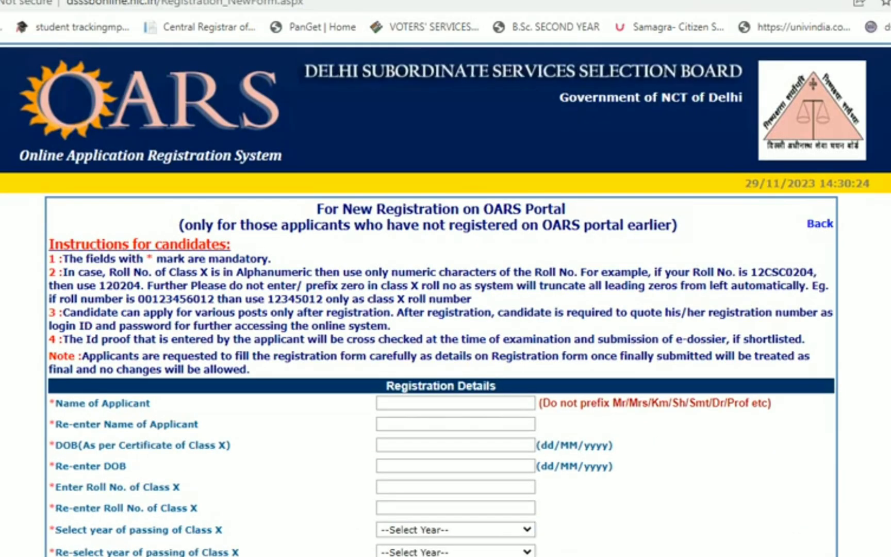
{"action": "left_click", "coordinate": [820, 224]}
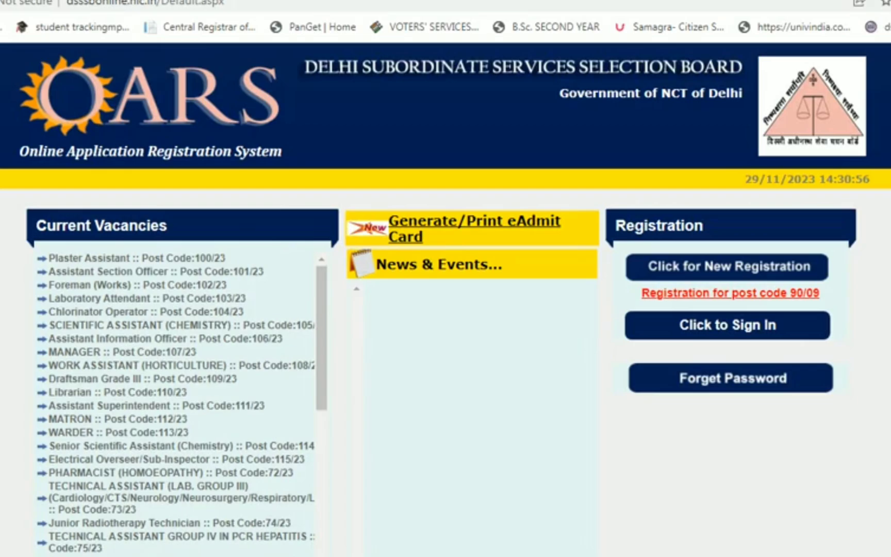
- Open the registered-user sign-in form and enter the date of birth and Xth roll number
{"action": "left_click", "coordinate": [727, 325]}
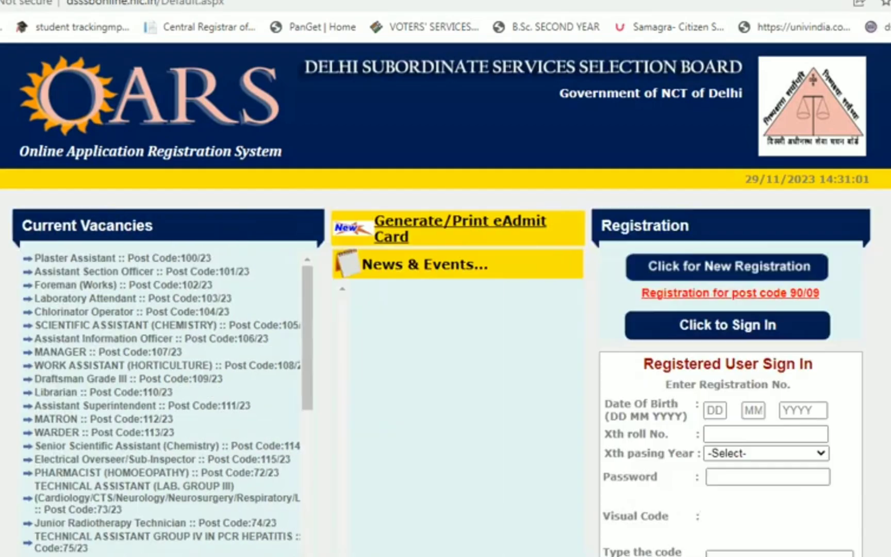
{"action": "scroll", "coordinate": [445, 299], "scroll_direction": "down", "scroll_amount": 3}
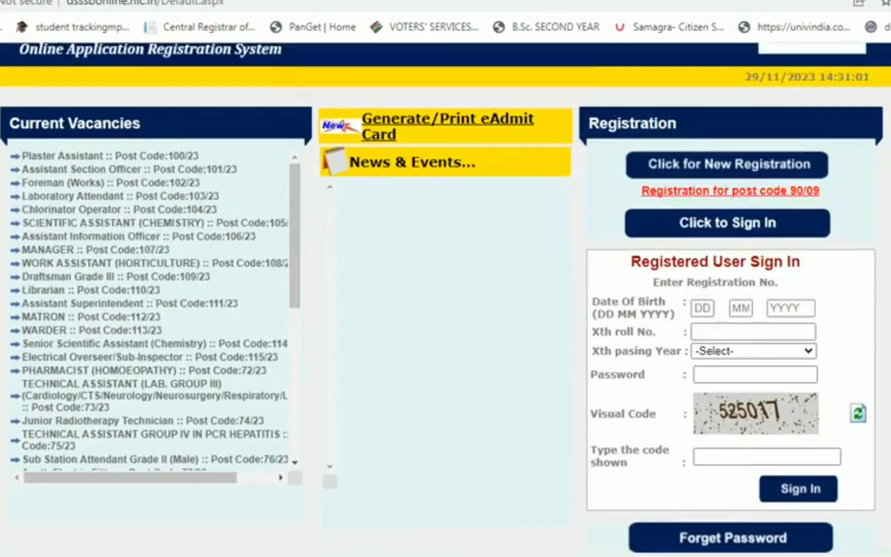
{"action": "left_click", "coordinate": [703, 249]}
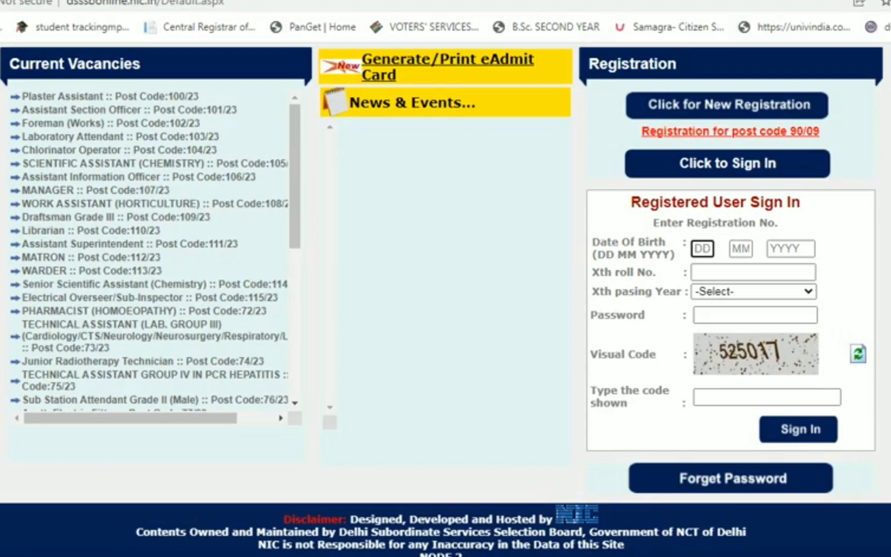
{"action": "type", "text": "10"}
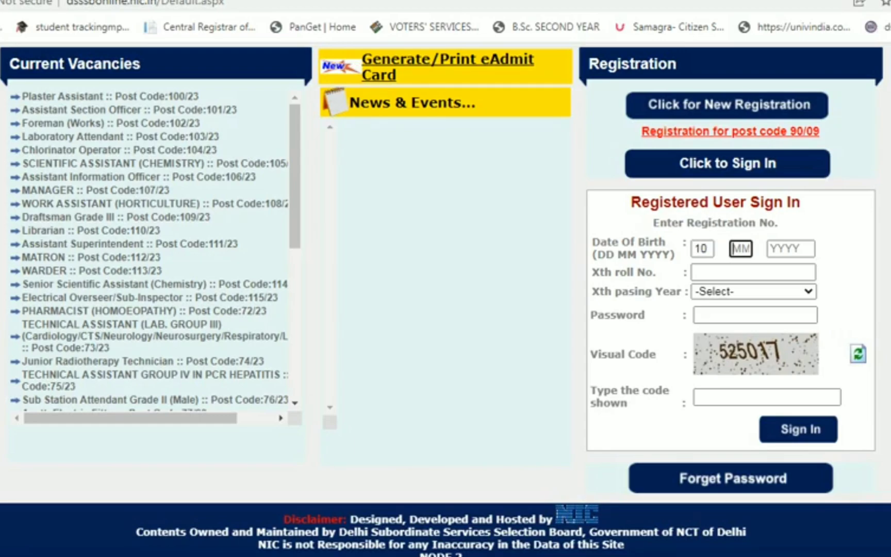
{"action": "type", "text": "121999"}
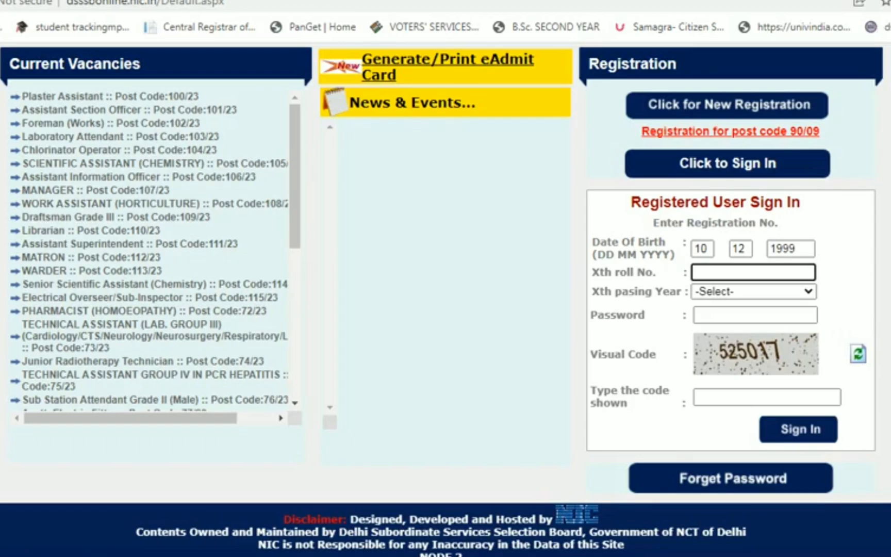
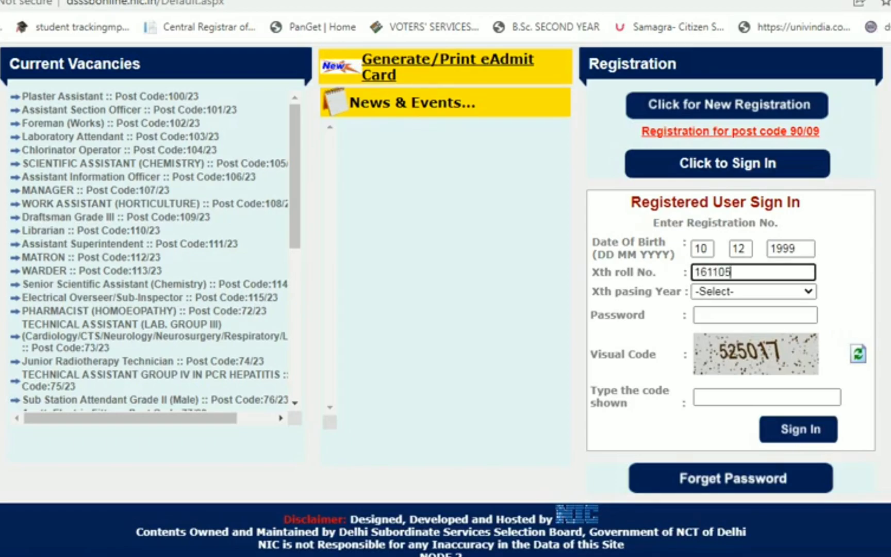
- Choose passing year 2016, enter the password and visual code, and sign in
{"action": "key", "text": "Tab"}
{"action": "key", "text": "alt+Down"}
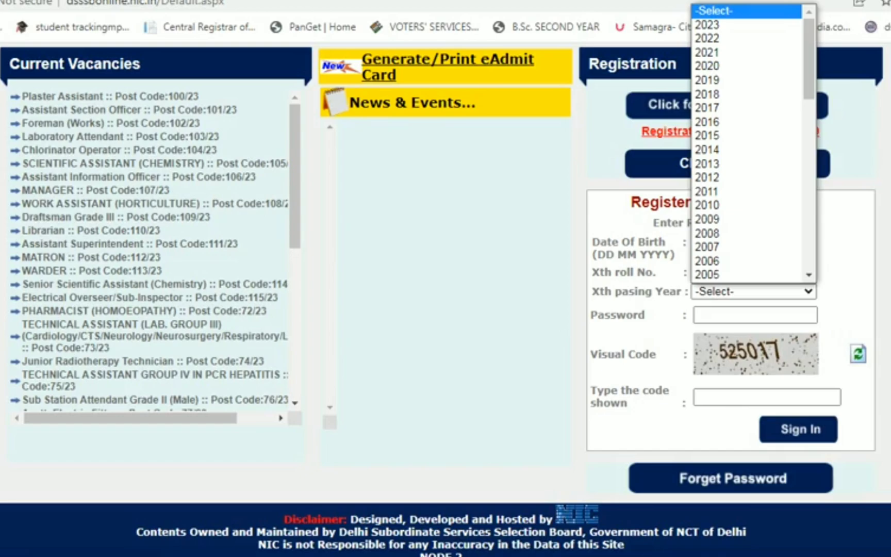
{"action": "type", "text": "2016"}
{"action": "key", "text": "Return"}
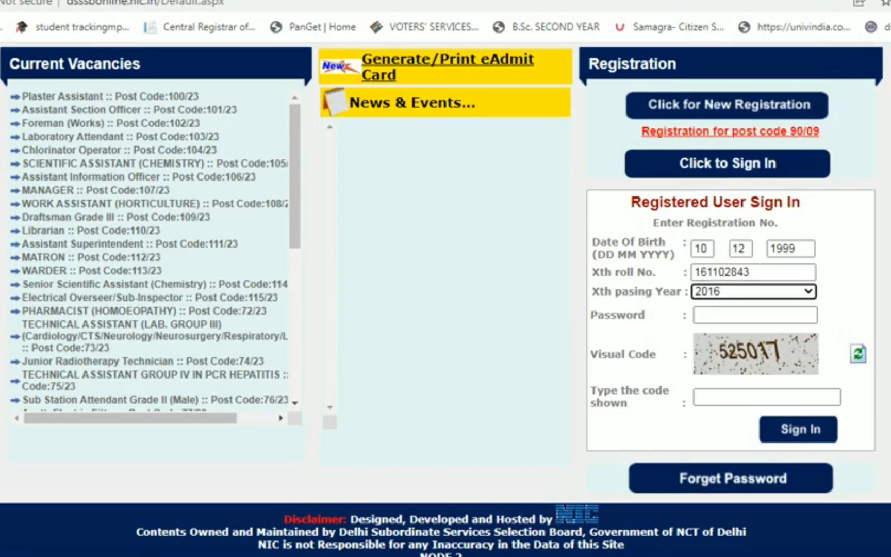
{"action": "key", "text": "Tab"}
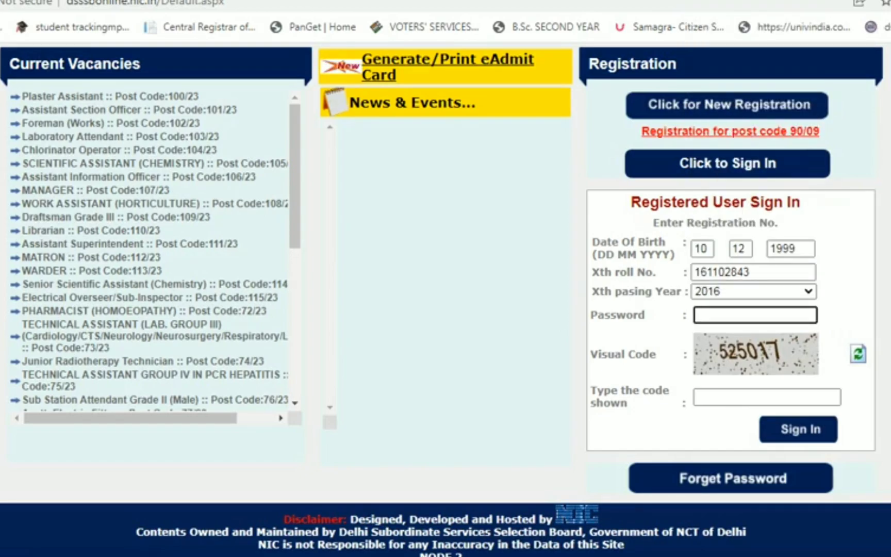
{"action": "type", "text": "•••"}
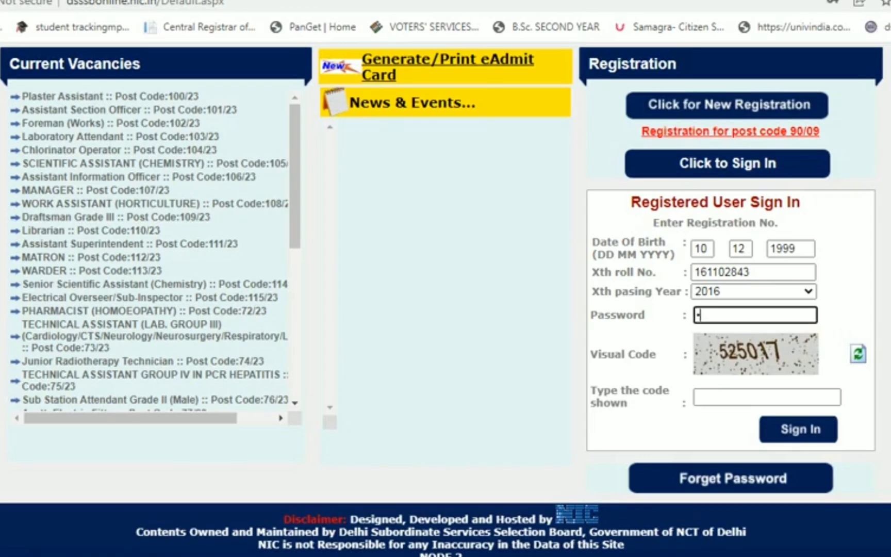
{"action": "type", "text": "•••••••••"}
{"action": "key", "text": "Tab"}
{"action": "type", "text": "525017"}
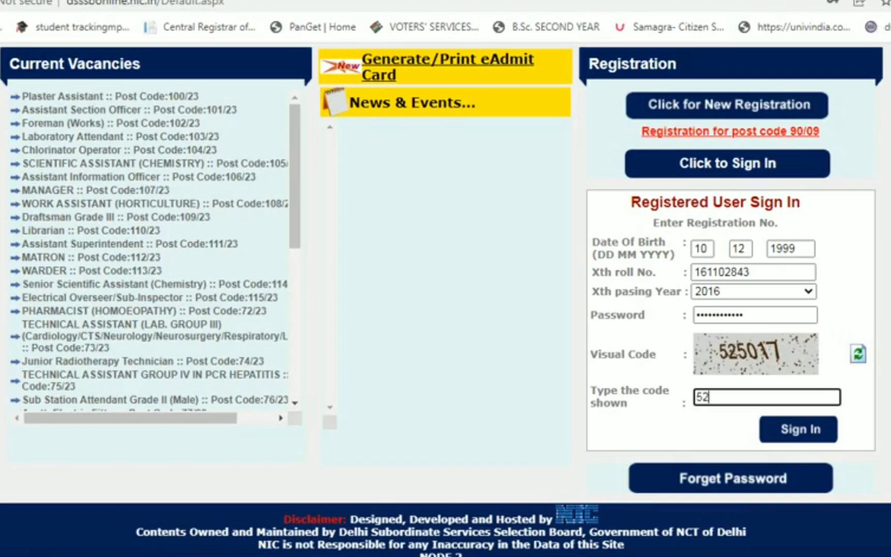
{"action": "key", "text": "Tab"}
{"action": "key", "text": "Return"}
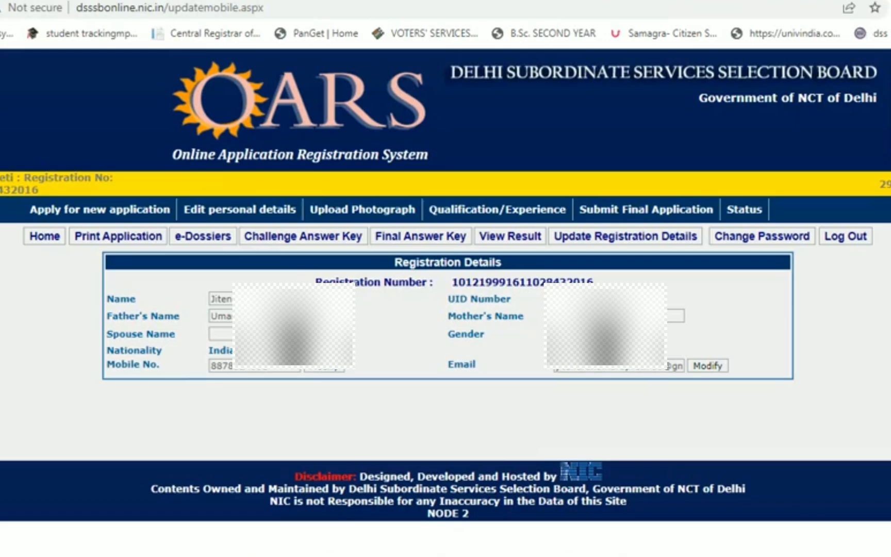
- Open 'Apply for new application' and scroll Current Notifications down to WARDER, post 113/23
{"action": "left_click", "coordinate": [99, 209]}
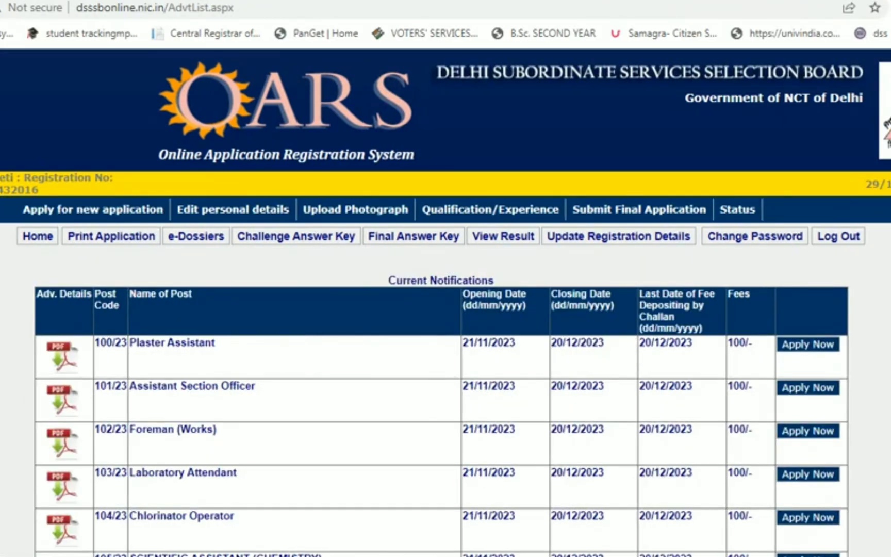
{"action": "scroll", "coordinate": [446, 302], "scroll_direction": "down", "scroll_amount": 4}
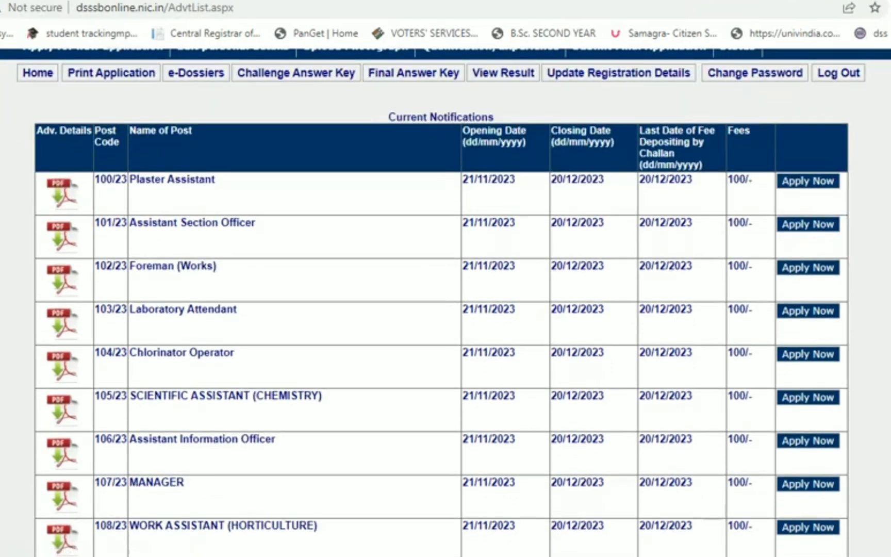
{"action": "scroll", "coordinate": [446, 302], "scroll_direction": "down", "scroll_amount": 2}
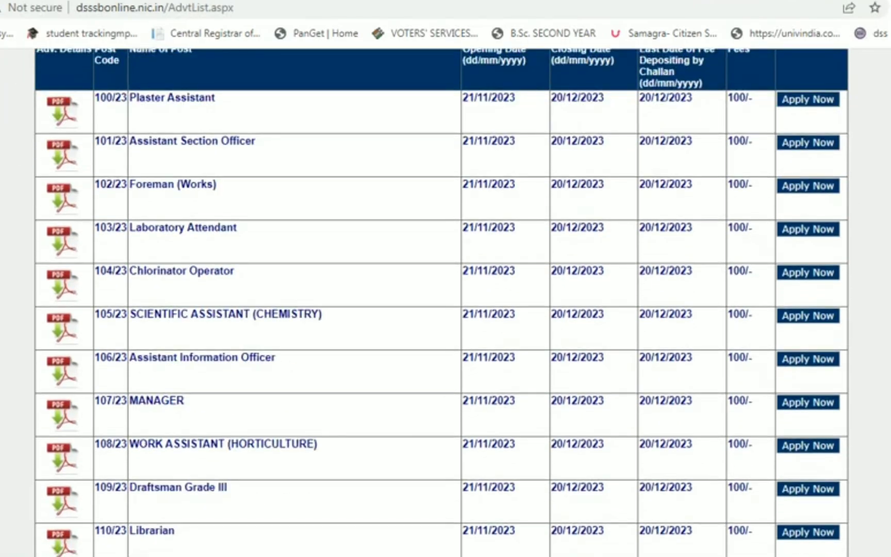
{"action": "scroll", "coordinate": [446, 302], "scroll_direction": "down", "scroll_amount": 6}
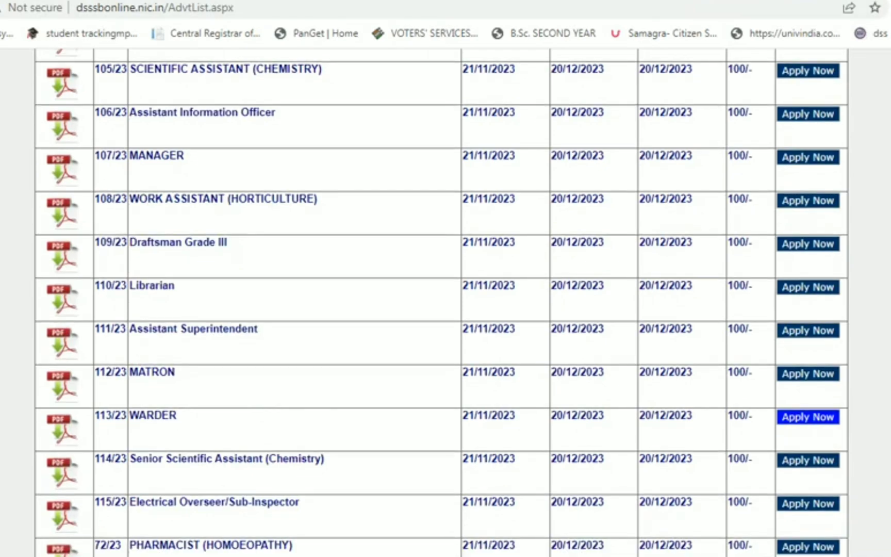
- Start the WARDER application, tick the DECLARATION and answer Yes to Physical Standard Acceptance
{"action": "left_click", "coordinate": [807, 416]}
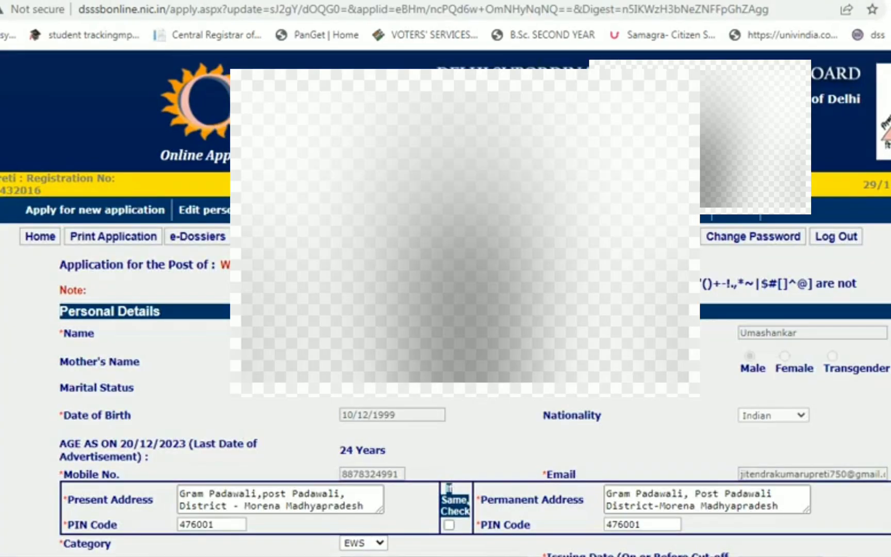
{"action": "scroll", "coordinate": [445, 310], "scroll_direction": "down", "scroll_amount": 2}
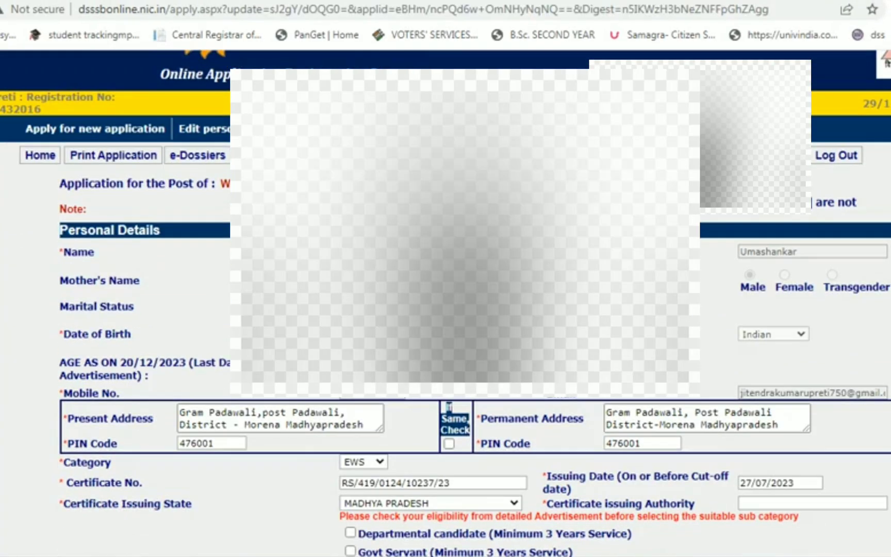
{"action": "scroll", "coordinate": [445, 309], "scroll_direction": "down", "scroll_amount": 2}
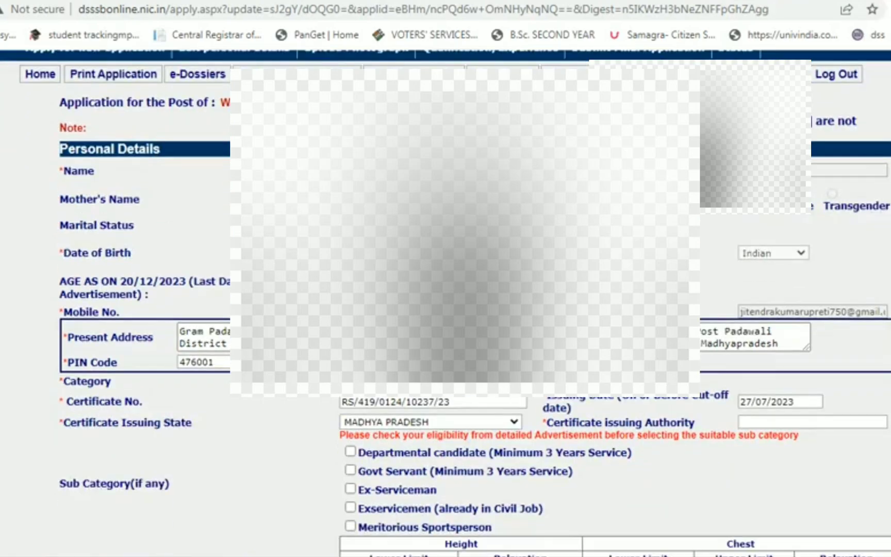
{"action": "scroll", "coordinate": [446, 309], "scroll_direction": "down", "scroll_amount": 4}
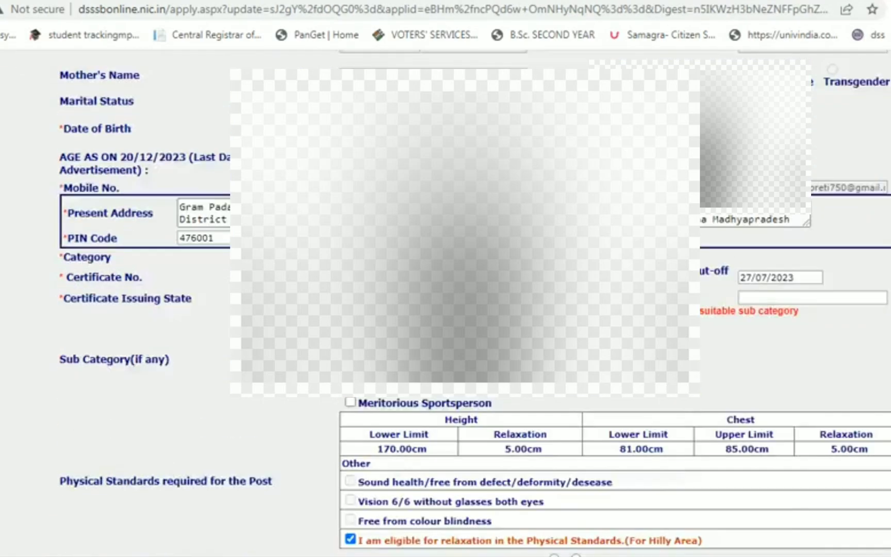
{"action": "scroll", "coordinate": [446, 310], "scroll_direction": "down", "scroll_amount": 2}
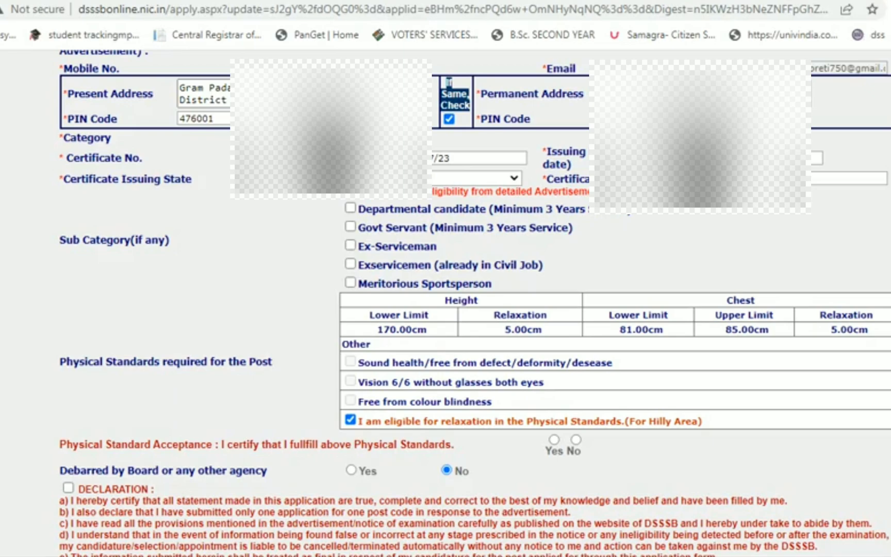
{"action": "left_click", "coordinate": [68, 487]}
{"action": "left_click", "coordinate": [554, 439]}
{"action": "scroll", "coordinate": [446, 309], "scroll_direction": "down", "scroll_amount": 3}
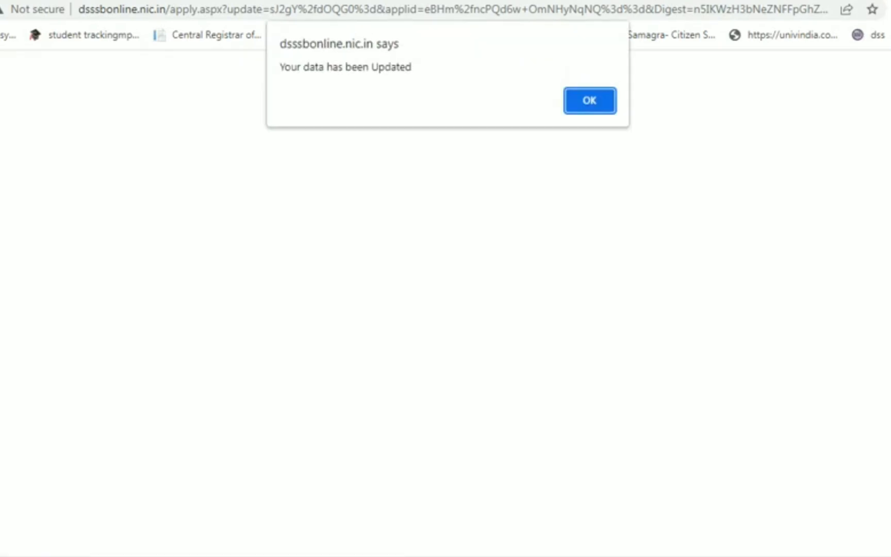
- Dismiss the data-updated alert and choose img20231129_14355197.jpg for the PostCard Size Photograph upload
{"action": "key", "text": "Return"}
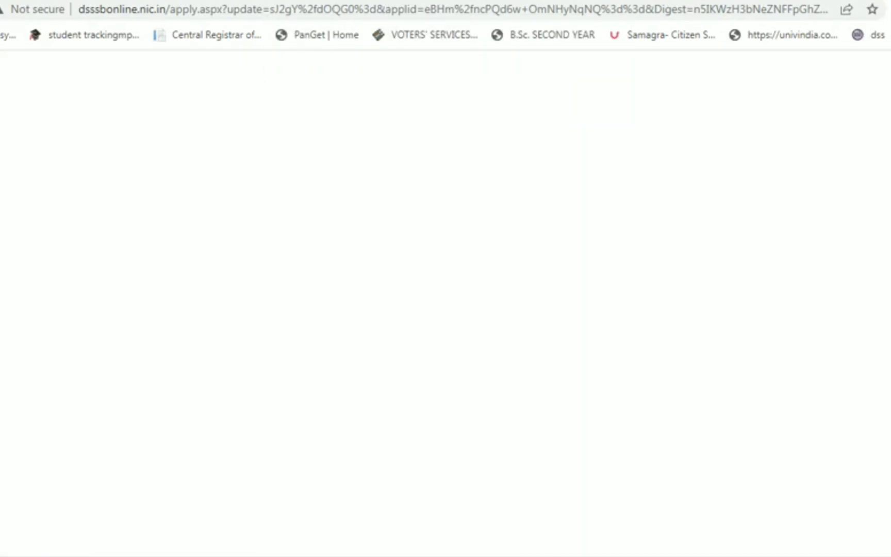
{"action": "scroll", "coordinate": [446, 309], "scroll_direction": "down", "scroll_amount": 2}
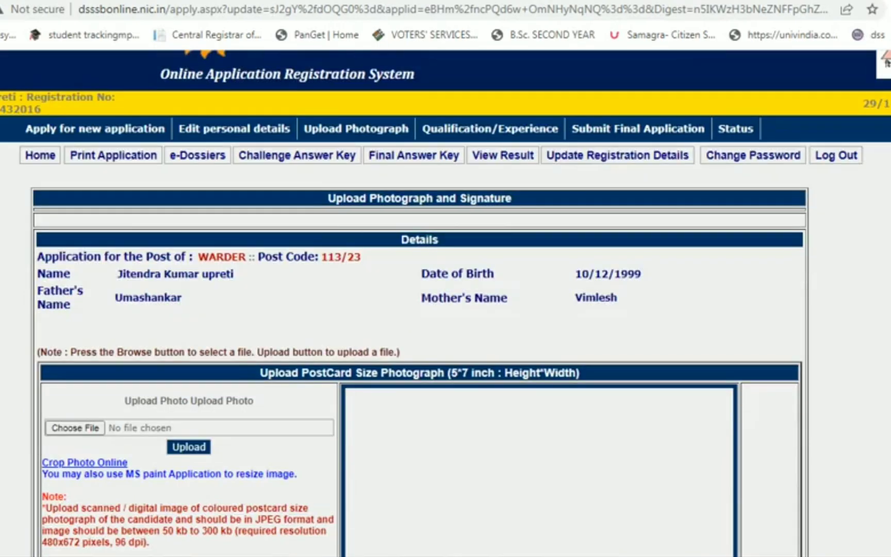
{"action": "scroll", "coordinate": [446, 309], "scroll_direction": "down", "scroll_amount": 4}
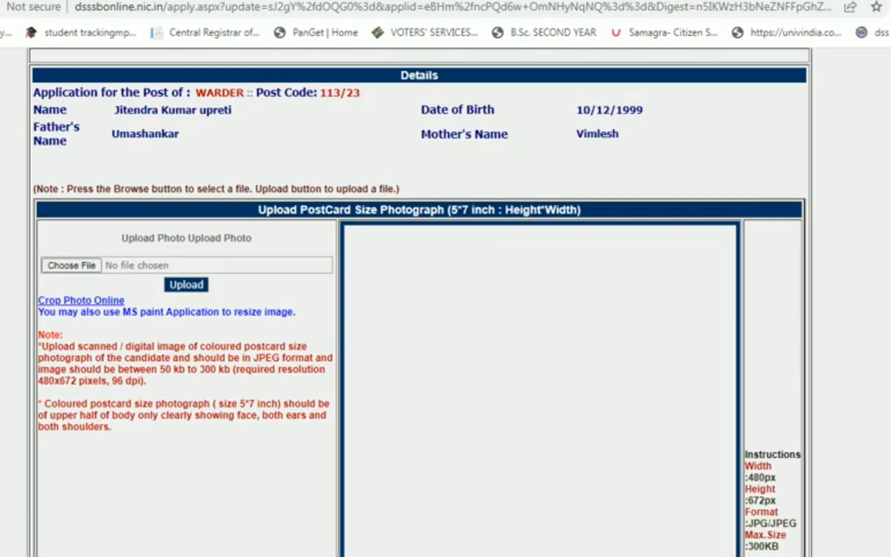
{"action": "scroll", "coordinate": [446, 310], "scroll_direction": "down", "scroll_amount": 2}
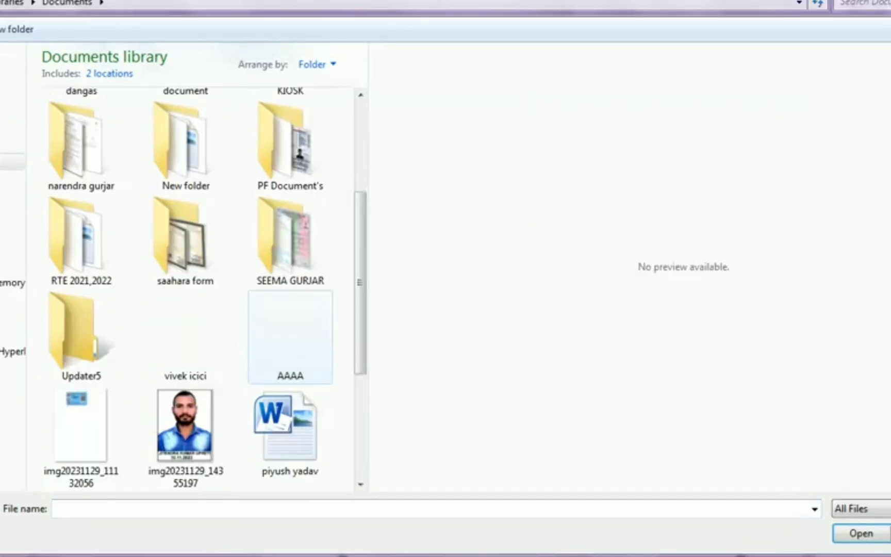
{"action": "left_click", "coordinate": [191, 425]}
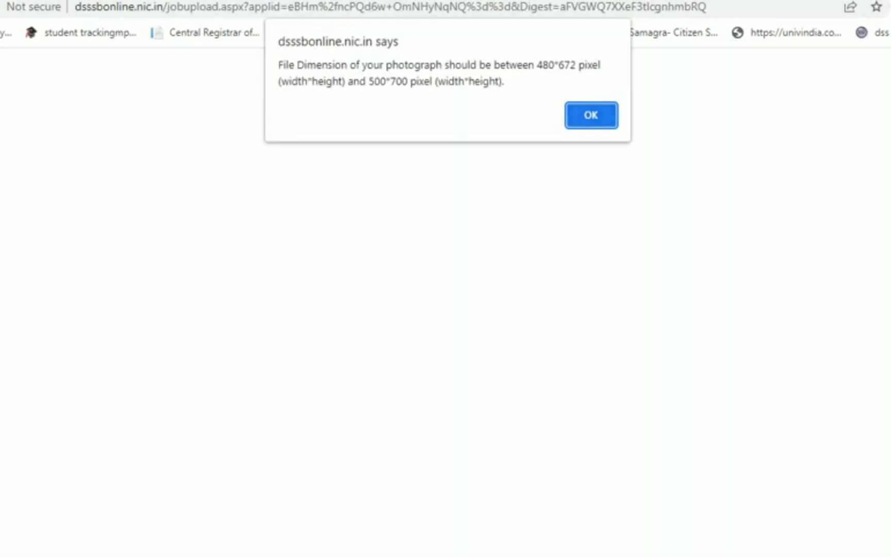
- Dismiss the dimension warning and resize the photo to 480×672 pixels in RIOT
{"action": "key", "text": "Return"}
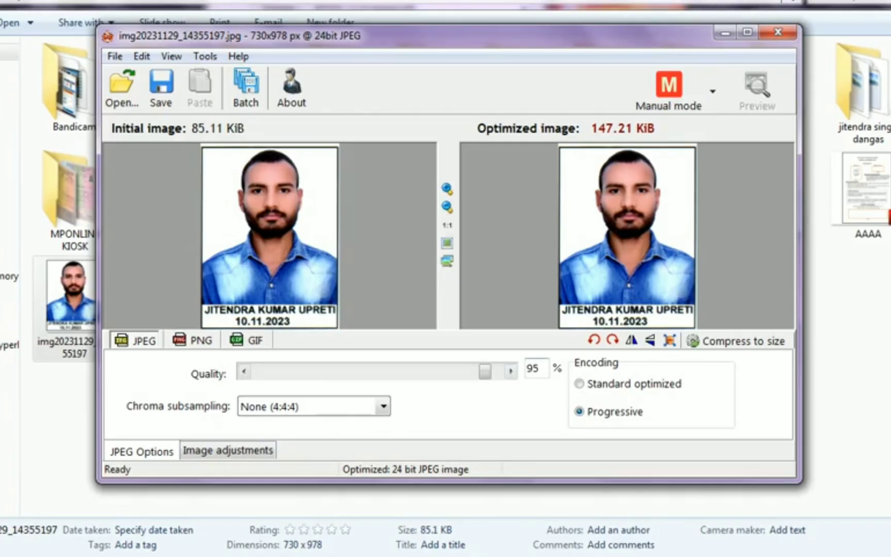
{"action": "left_click", "coordinate": [669, 341]}
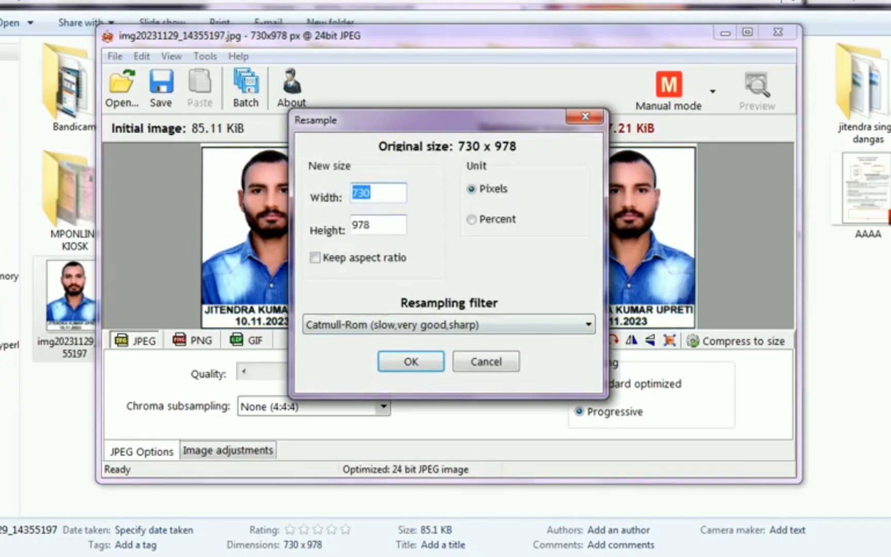
{"action": "type", "text": "480"}
{"action": "key", "text": "Tab"}
{"action": "type", "text": "672"}
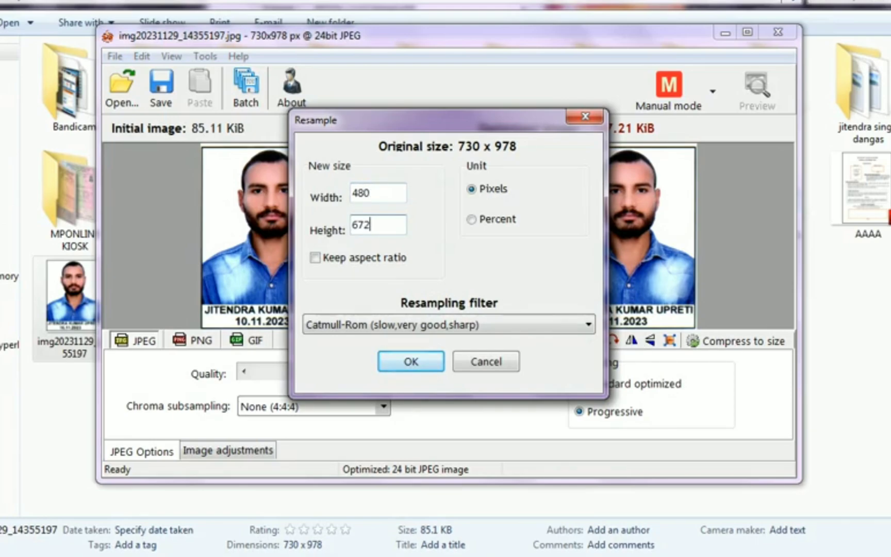
{"action": "key", "text": "Return"}
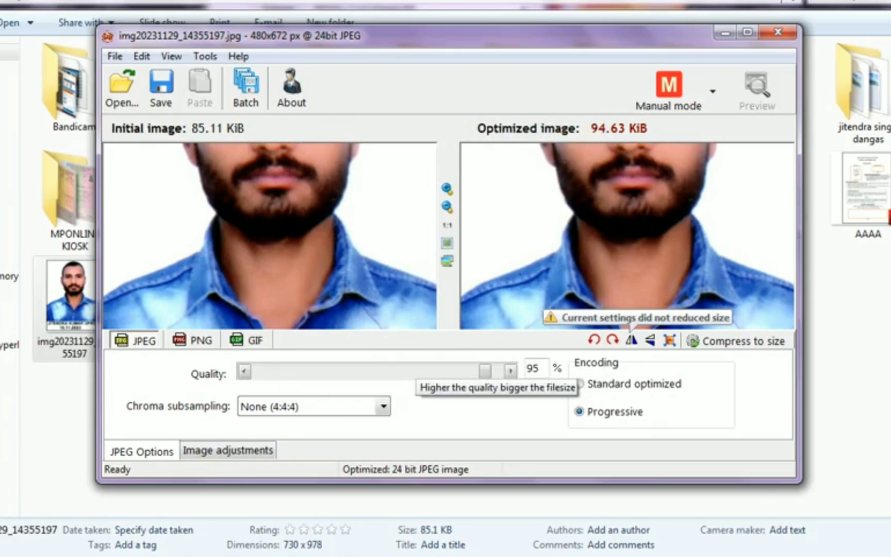
- Lower the photo's JPEG quality and overwrite the original image file
{"action": "key", "text": "Left"}
{"action": "key", "text": "Left"}
{"action": "key", "text": "Left"}
{"action": "key", "text": "Left"}
{"action": "key", "text": "Left"}
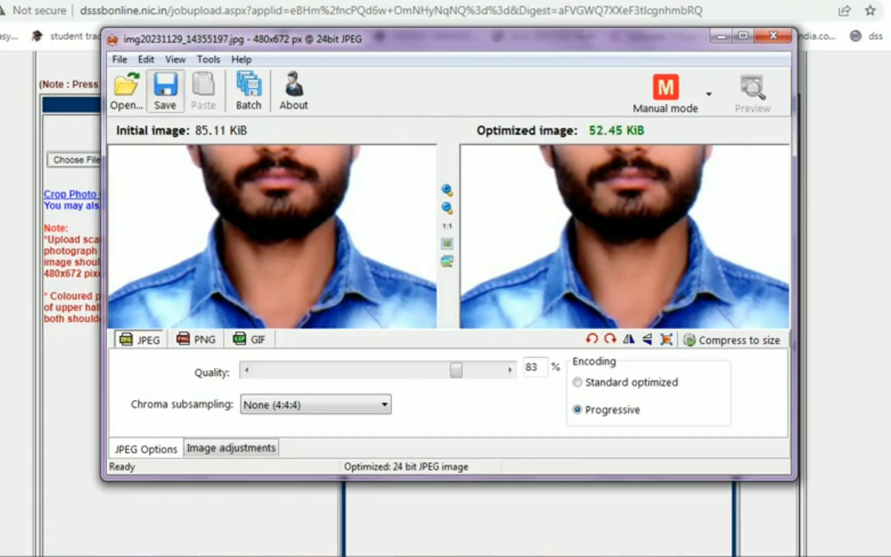
{"action": "key", "text": "ctrl+s"}
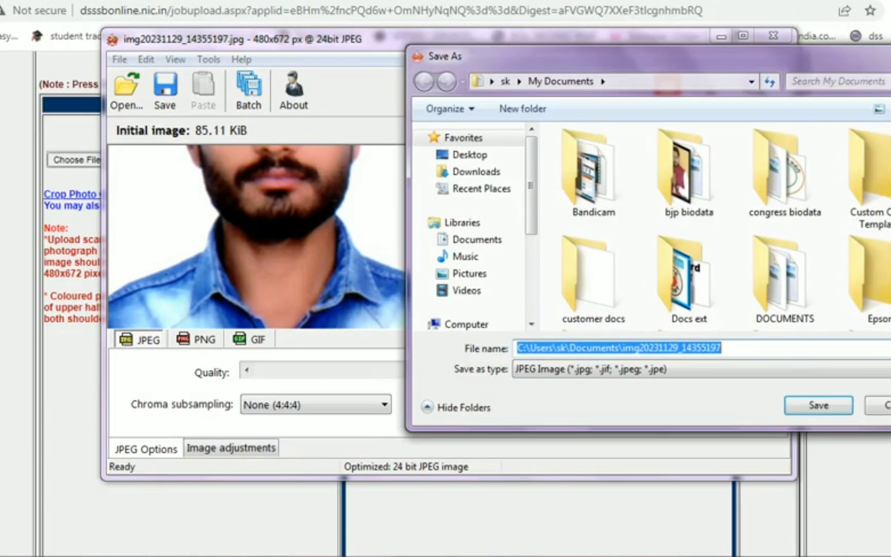
{"action": "key", "text": "Return"}
{"action": "key", "text": "Left"}
{"action": "key", "text": "Return"}
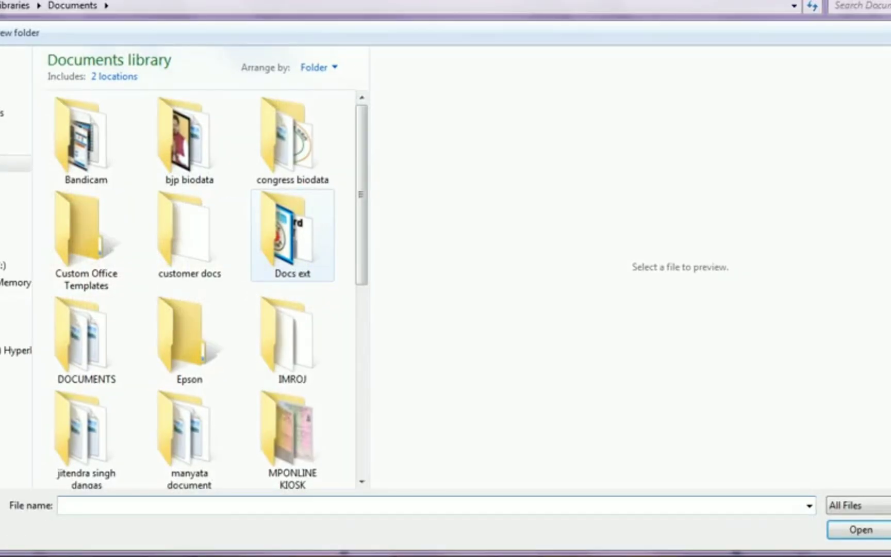
- Attach img20231129_14355197 as the photograph on the portal's upload page
{"action": "scroll", "coordinate": [196, 288], "scroll_direction": "down", "scroll_amount": 5}
{"action": "left_click", "coordinate": [189, 435]}
{"action": "key", "text": "Return"}
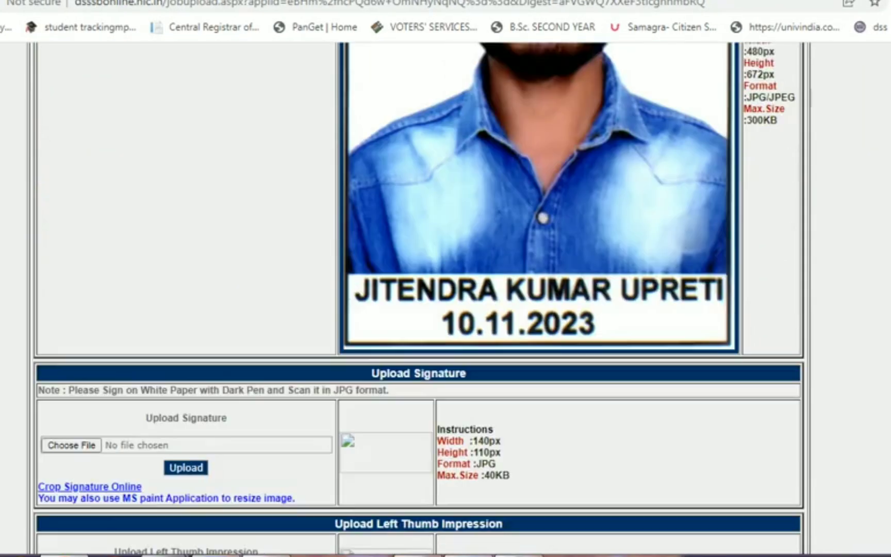
{"action": "scroll", "coordinate": [421, 299], "scroll_direction": "down", "scroll_amount": 3}
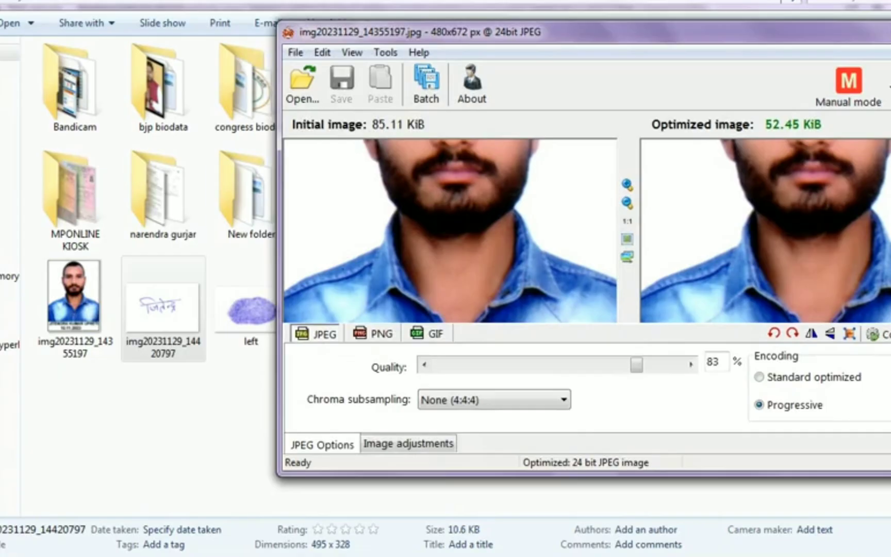
- Resize the signature to 140×110 px at quality 100 and overwrite its file
{"action": "mouse_move", "coordinate": [163, 309]}
{"action": "left_mouse_down"}
{"action": "mouse_move", "coordinate": [361, 232]}
{"action": "mouse_move", "coordinate": [449, 232]}
{"action": "left_mouse_up"}
{"action": "key", "text": "ctrl+r"}
{"action": "type", "text": "140"}
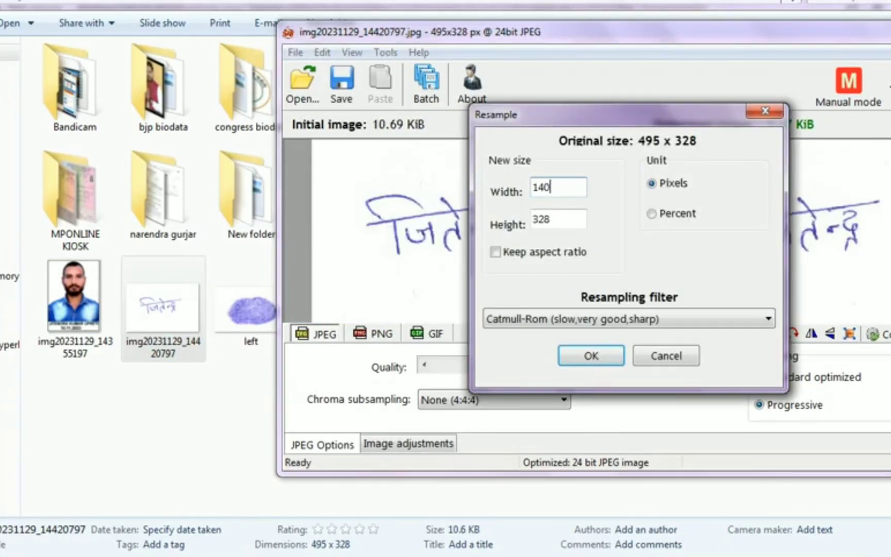
{"action": "key", "text": "Tab"}
{"action": "type", "text": "110"}
{"action": "key", "text": "Return"}
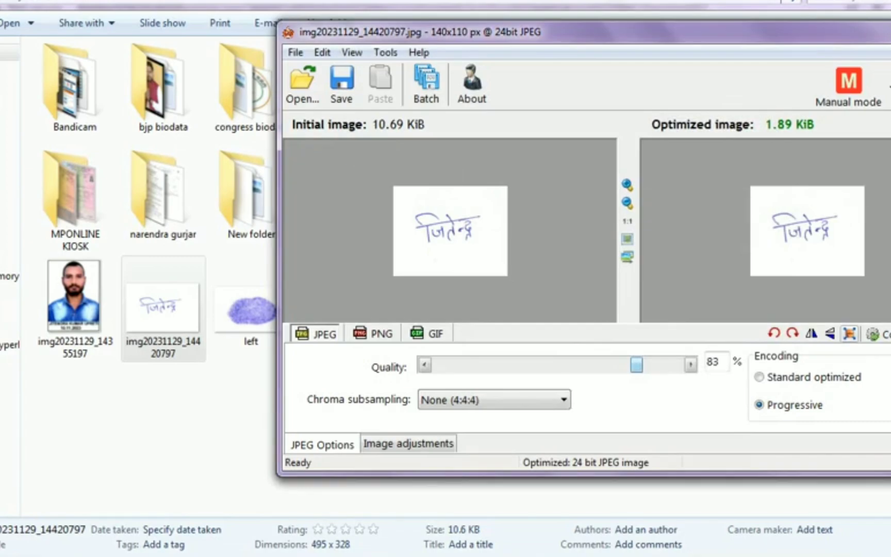
{"action": "left_click_drag", "start_coordinate": [637, 364], "coordinate": [677, 365]}
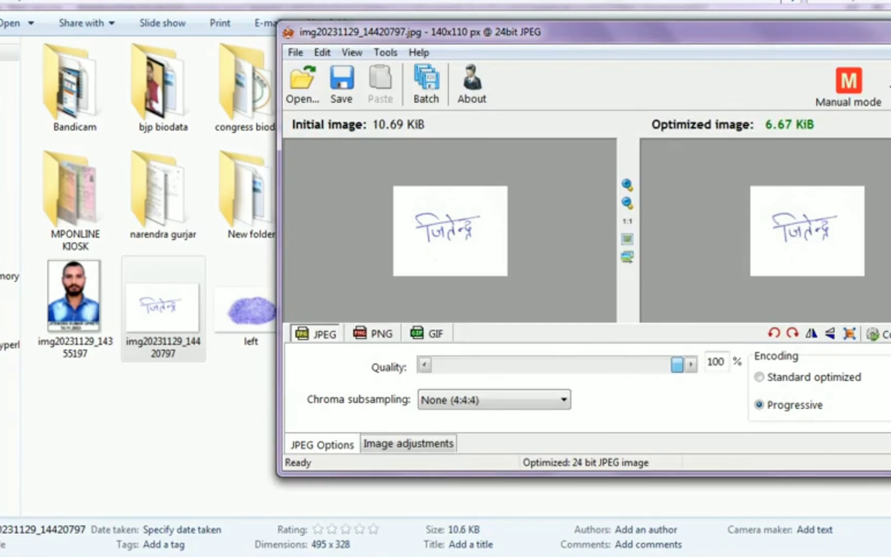
{"action": "left_click", "coordinate": [342, 82]}
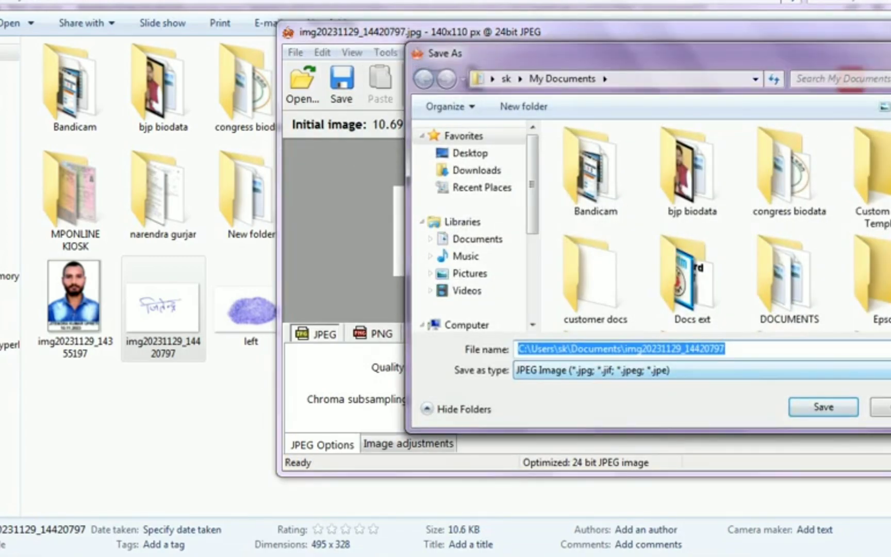
{"action": "left_click", "coordinate": [824, 407]}
{"action": "left_click", "coordinate": [496, 274]}
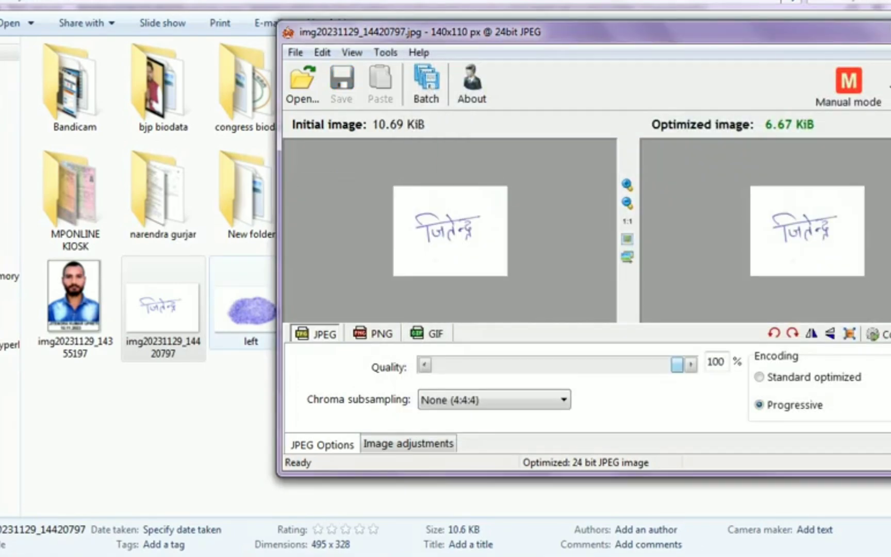
- Resize the left thumb image to 110×140 px and overwrite left.jpg
{"action": "left_click_drag", "start_coordinate": [251, 309], "coordinate": [448, 232]}
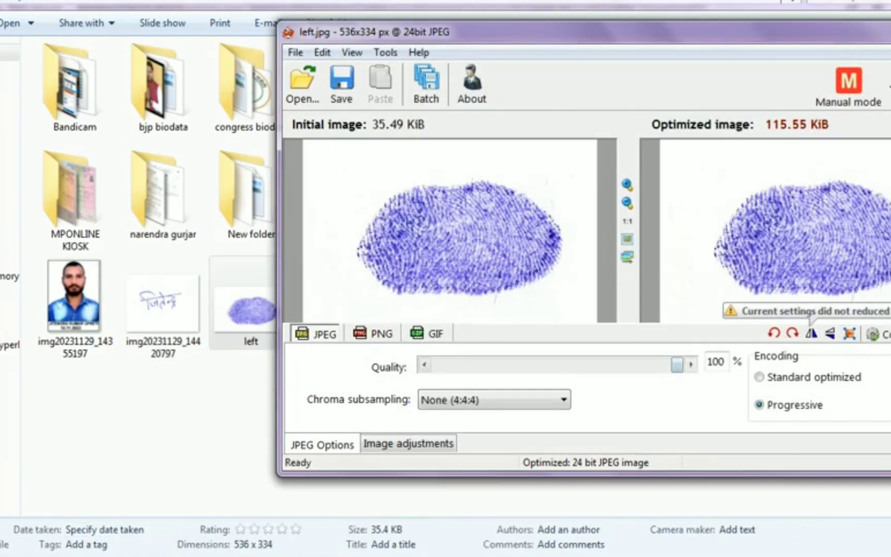
{"action": "key", "text": "alt+Tab"}
{"action": "key", "text": "alt+Tab"}
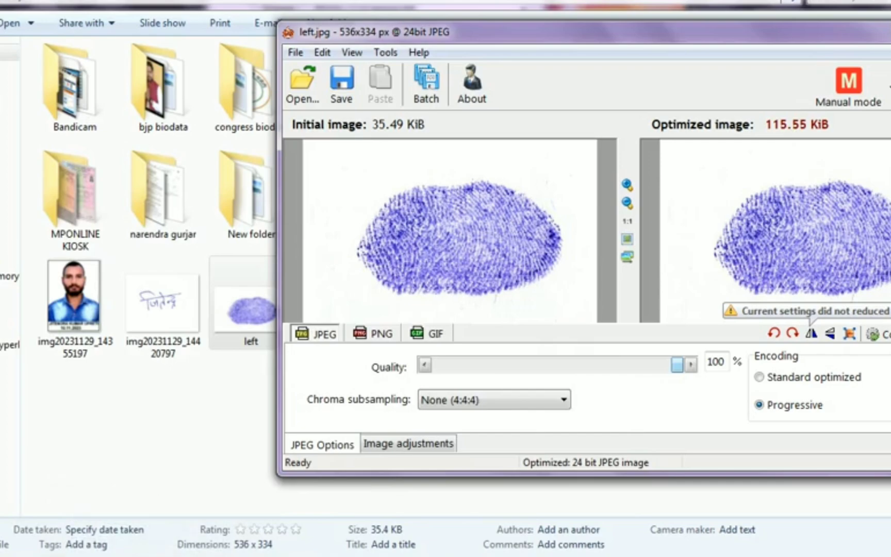
{"action": "key", "text": "ctrl+r"}
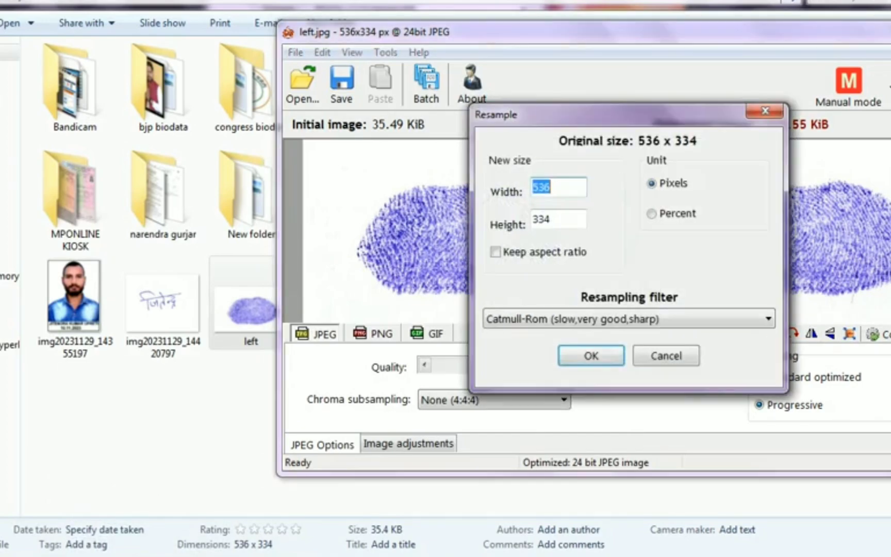
{"action": "type", "text": "110"}
{"action": "key", "text": "Tab"}
{"action": "type", "text": "140"}
{"action": "key", "text": "Return"}
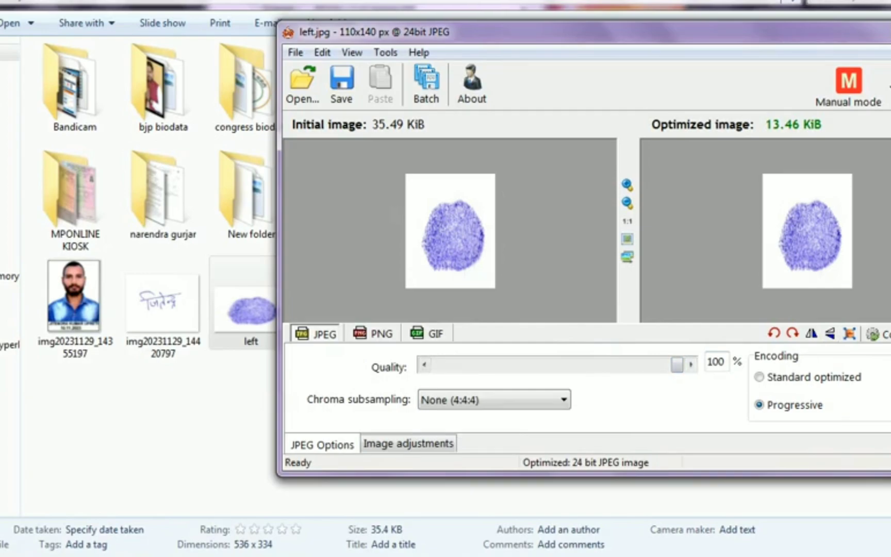
{"action": "left_click", "coordinate": [341, 82]}
{"action": "key", "text": "Return"}
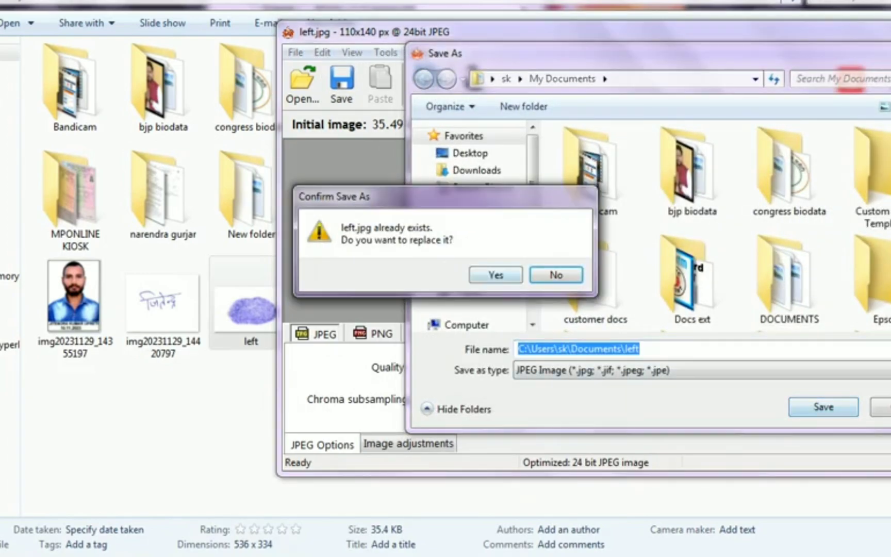
{"action": "key", "text": "Return"}
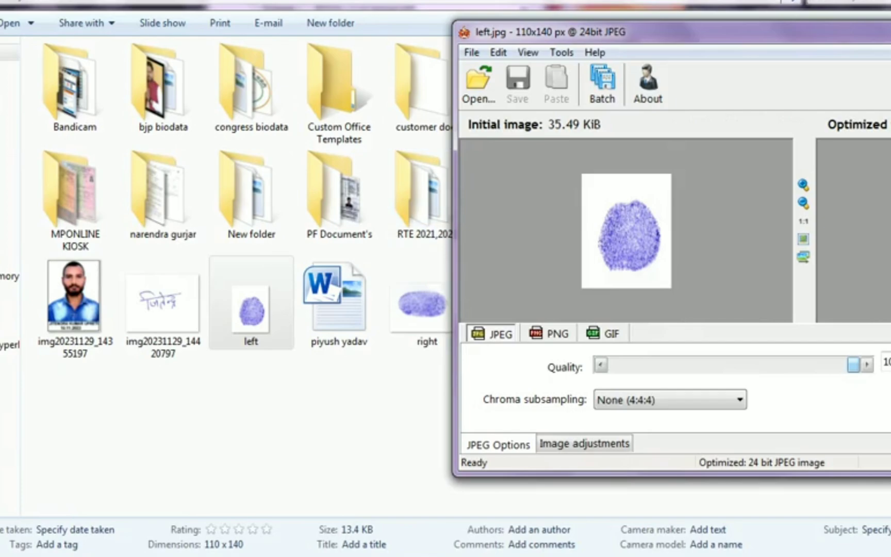
- Resize the right thumb image to 110×140 px and overwrite right.jpg
{"action": "left_click_drag", "start_coordinate": [422, 304], "coordinate": [619, 227]}
{"action": "left_click_drag", "start_coordinate": [567, 32], "coordinate": [255, 0]}
{"action": "left_click", "coordinate": [713, 301]}
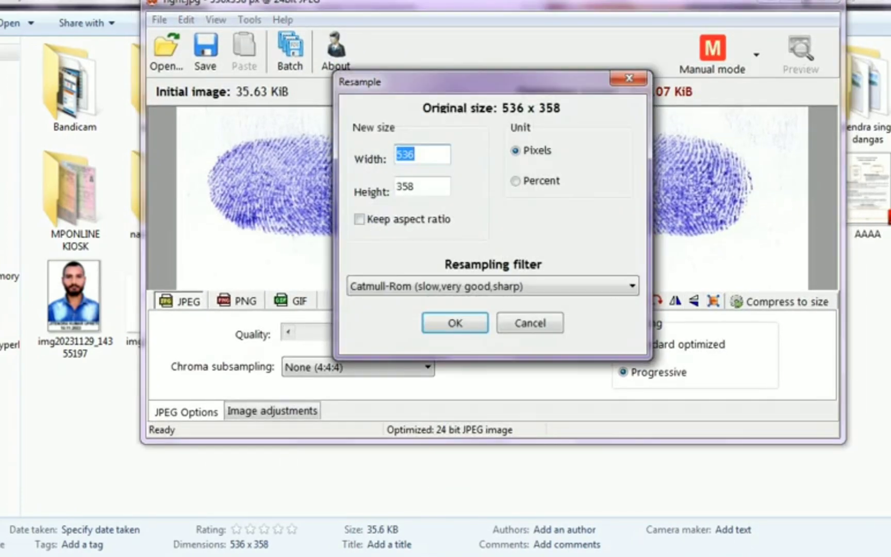
{"action": "type", "text": "110"}
{"action": "key", "text": "Tab"}
{"action": "type", "text": "140"}
{"action": "key", "text": "Return"}
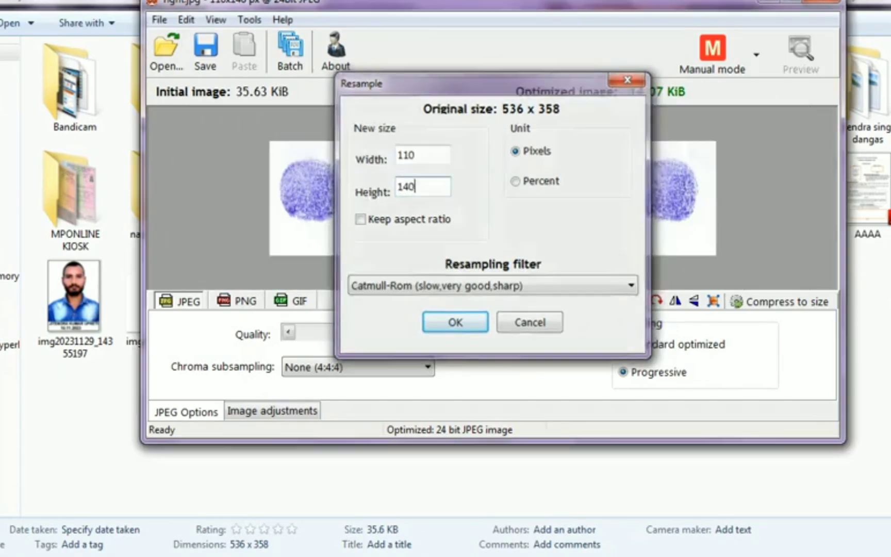
{"action": "key", "text": "ctrl+s"}
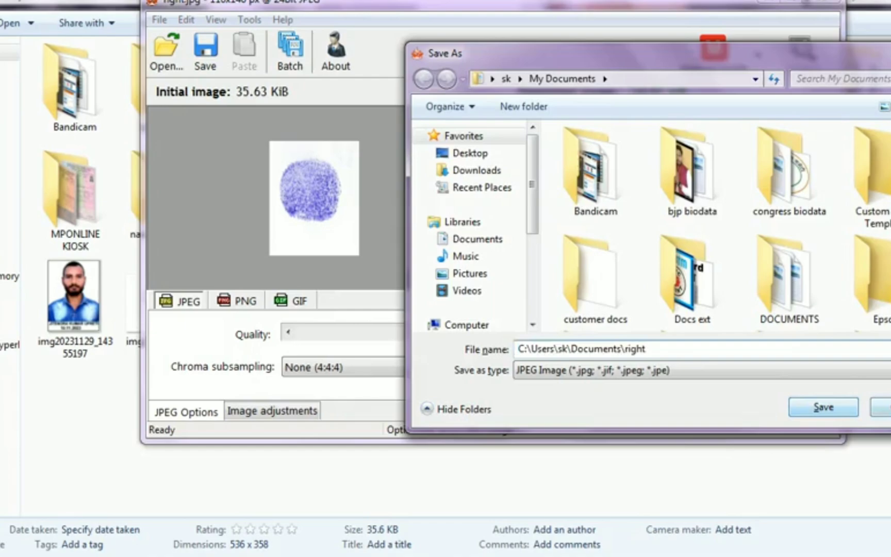
{"action": "key", "text": "Escape"}
{"action": "key", "text": "ctrl+s"}
{"action": "key", "text": "Return"}
{"action": "key", "text": "y"}
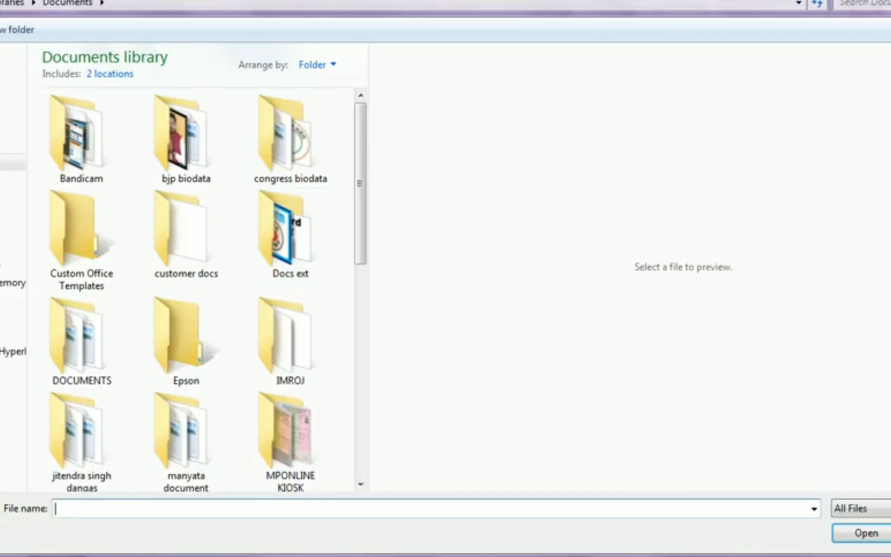
- Upload the resized signature, then left.jpg and right.jpg as the left and right thumb impressions
{"action": "scroll", "coordinate": [199, 289], "scroll_direction": "down", "scroll_amount": 5}
{"action": "double_click", "coordinate": [290, 336]}
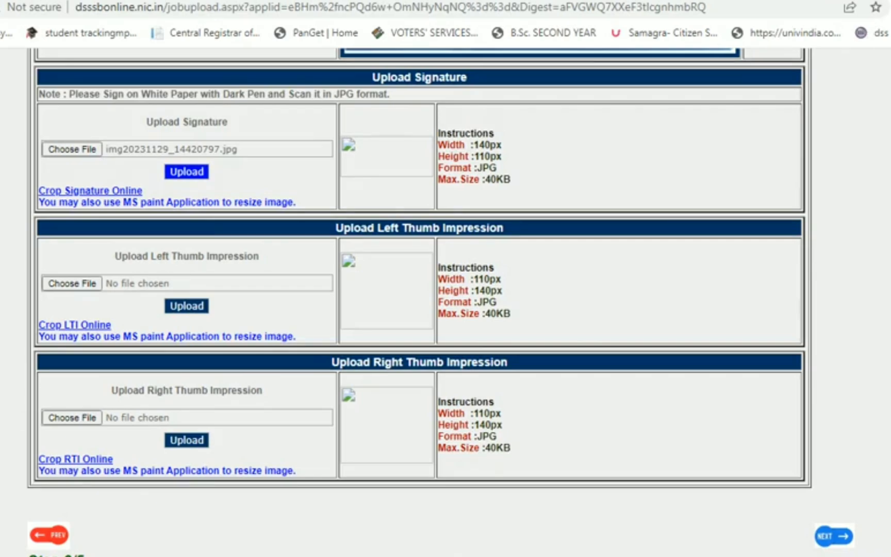
{"action": "left_click", "coordinate": [187, 171]}
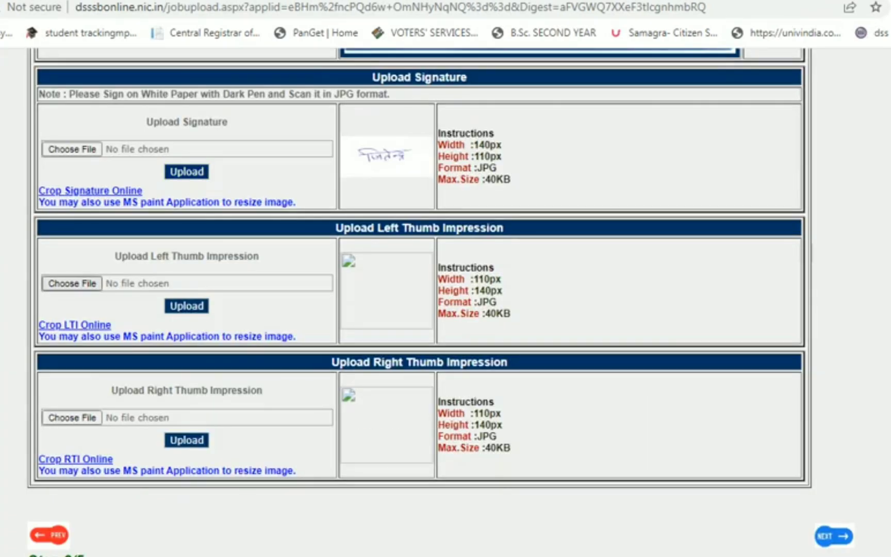
{"action": "left_click", "coordinate": [72, 283]}
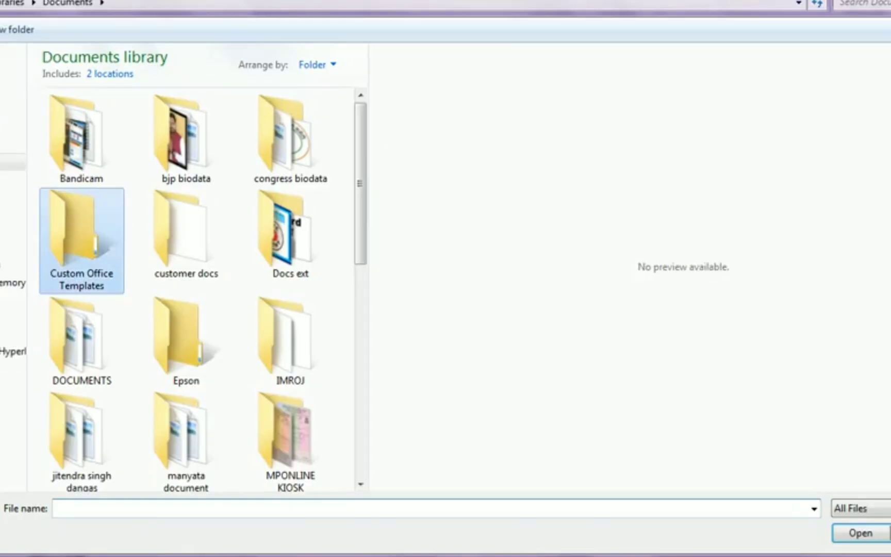
{"action": "scroll", "coordinate": [81, 241], "scroll_direction": "down", "scroll_amount": 10}
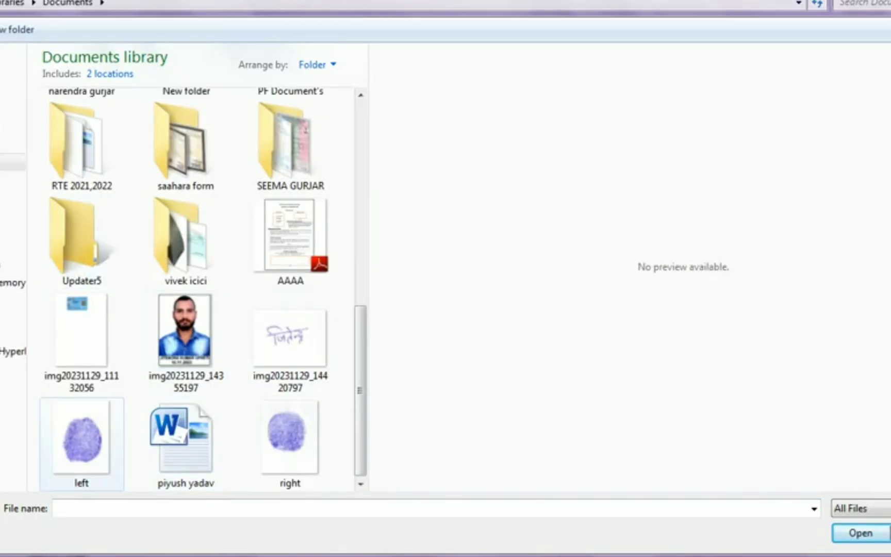
{"action": "double_click", "coordinate": [82, 438]}
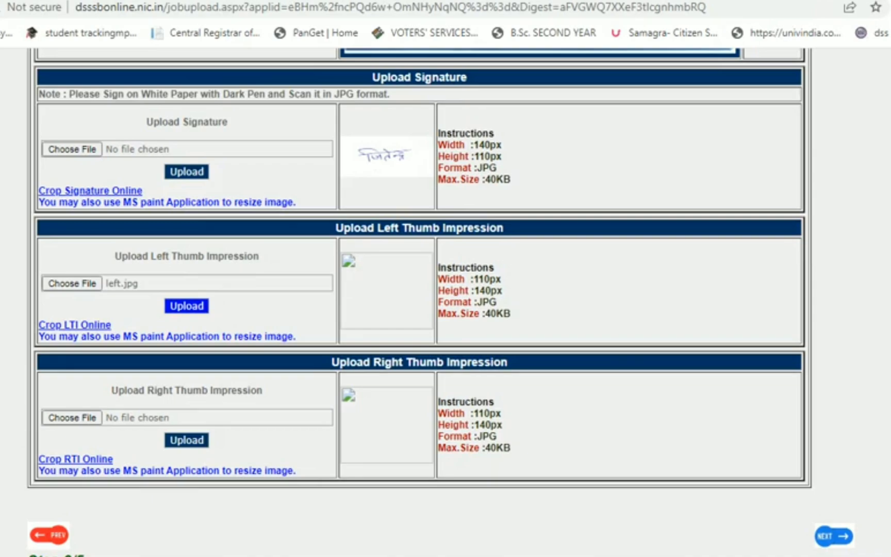
{"action": "left_click", "coordinate": [186, 306]}
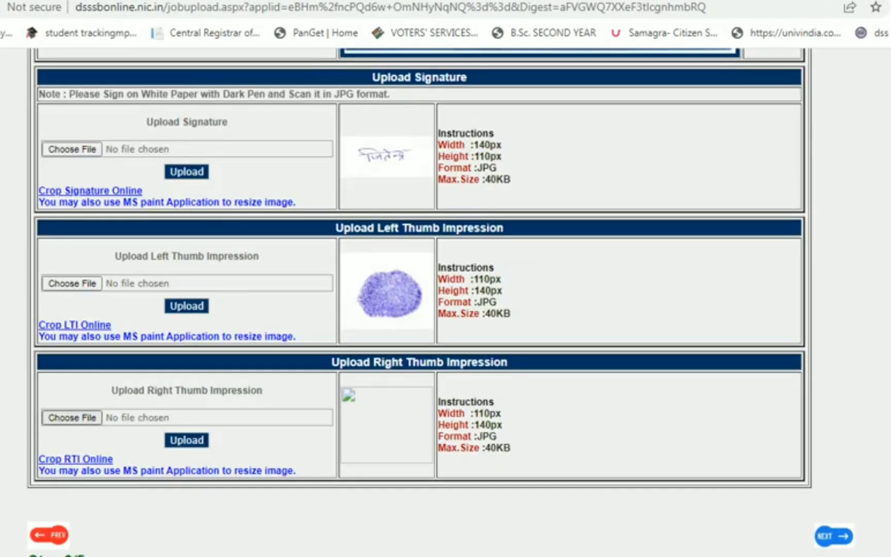
{"action": "left_click", "coordinate": [72, 417]}
{"action": "scroll", "coordinate": [202, 299], "scroll_direction": "down", "scroll_amount": 10}
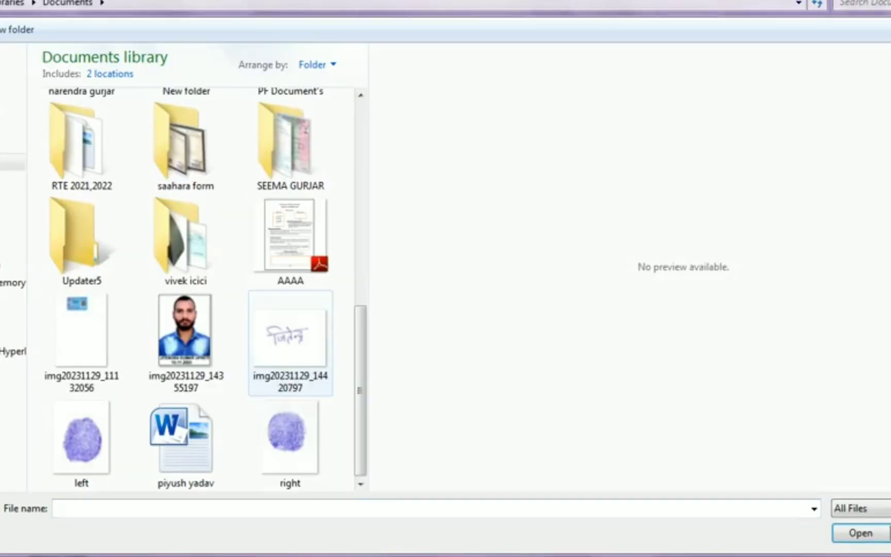
{"action": "double_click", "coordinate": [291, 442]}
{"action": "scroll", "coordinate": [187, 358], "scroll_direction": "down", "scroll_amount": 2}
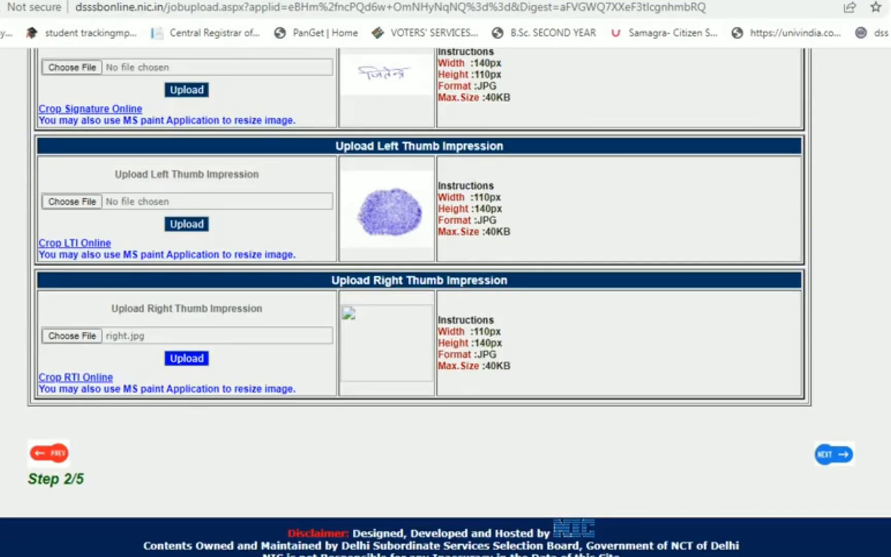
{"action": "left_click", "coordinate": [186, 358]}
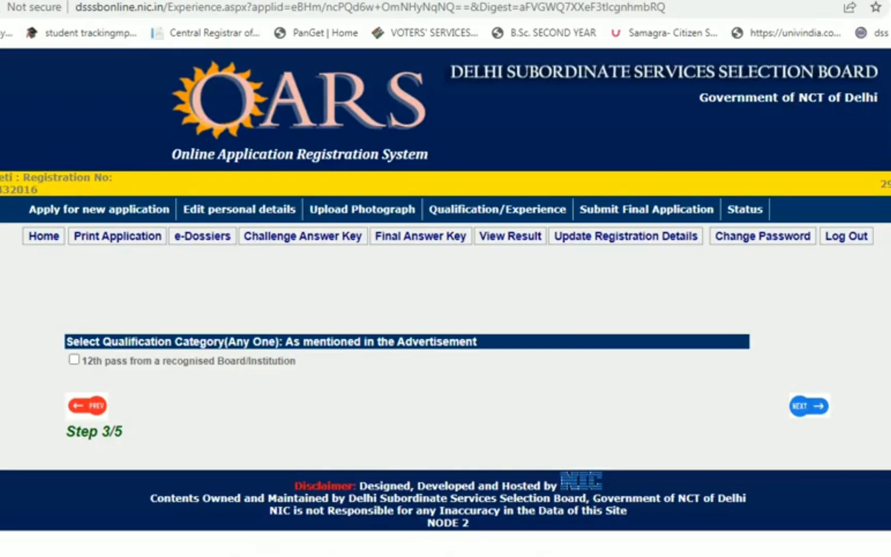
- Set the qualification to XII with discipline 12th pass from a recognised Board/Institution
{"action": "left_click", "coordinate": [74, 360]}
{"action": "scroll", "coordinate": [445, 310], "scroll_direction": "down", "scroll_amount": 3}
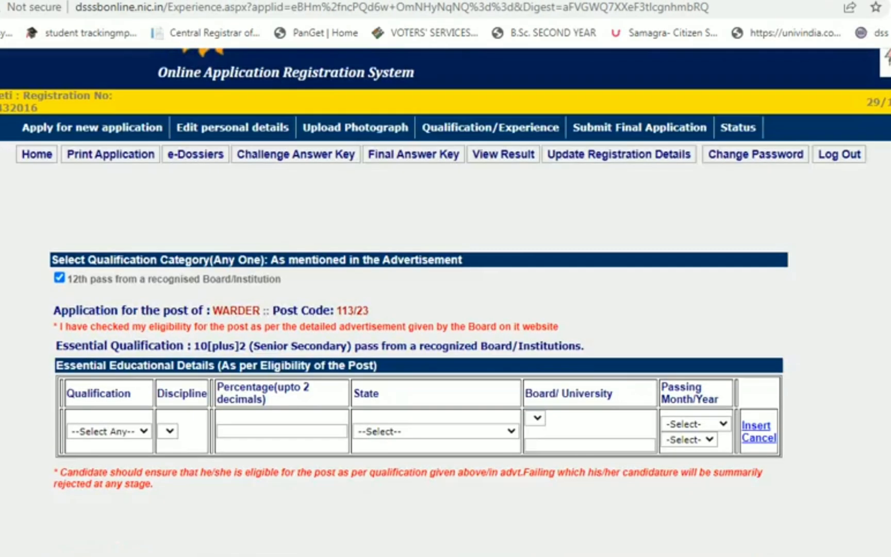
{"action": "left_click", "coordinate": [109, 349]}
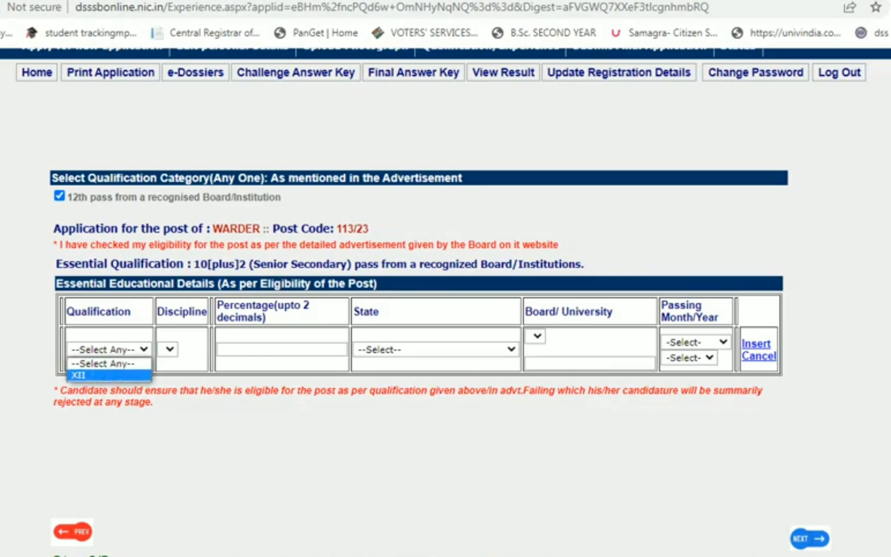
{"action": "left_click", "coordinate": [103, 372]}
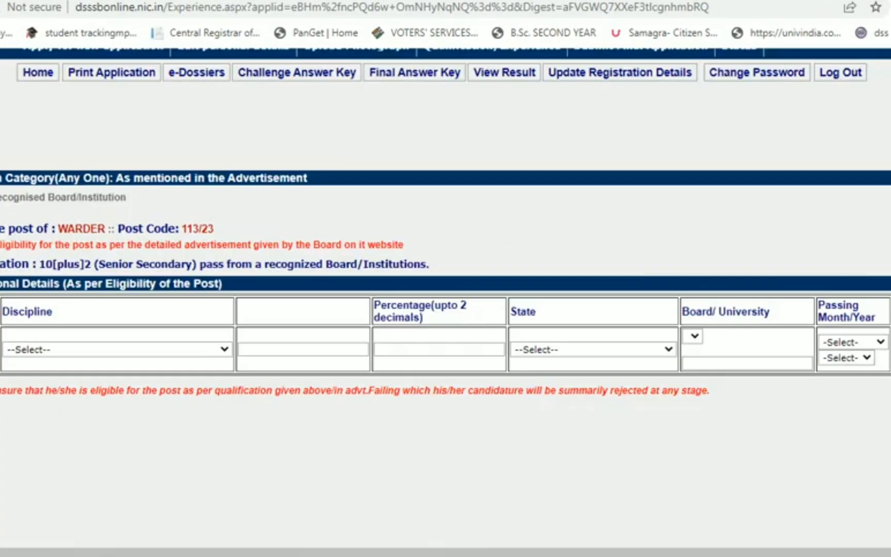
{"action": "left_click", "coordinate": [118, 349]}
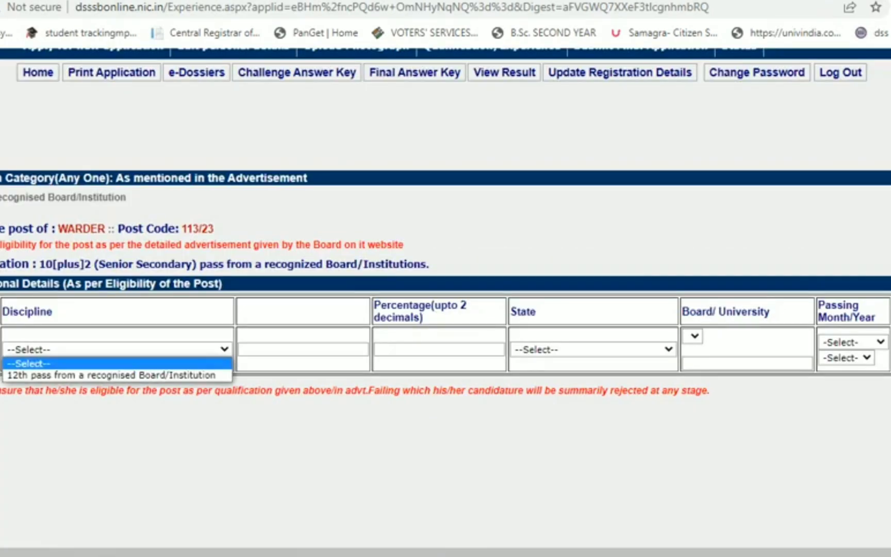
{"action": "left_click", "coordinate": [93, 371]}
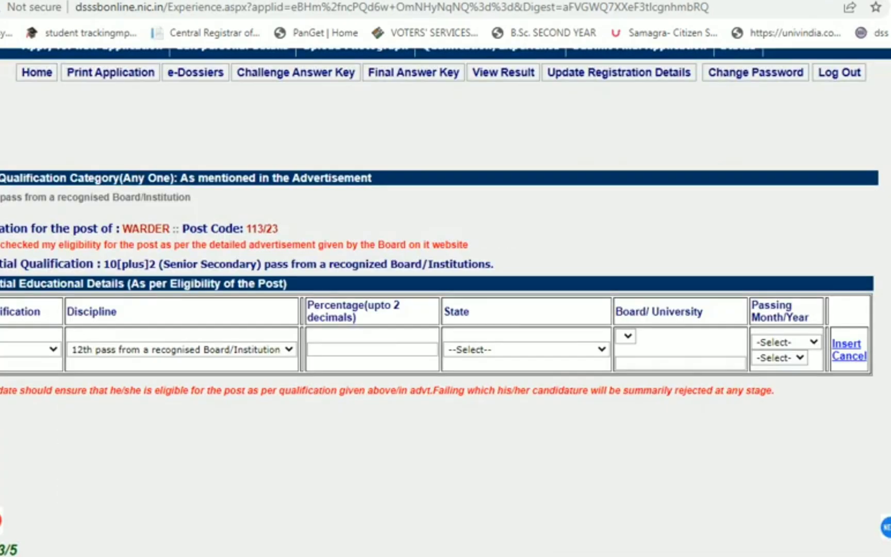
- Enter 78.60 as the percentage and MADHYA PRADESH as the state
{"action": "left_click", "coordinate": [372, 349]}
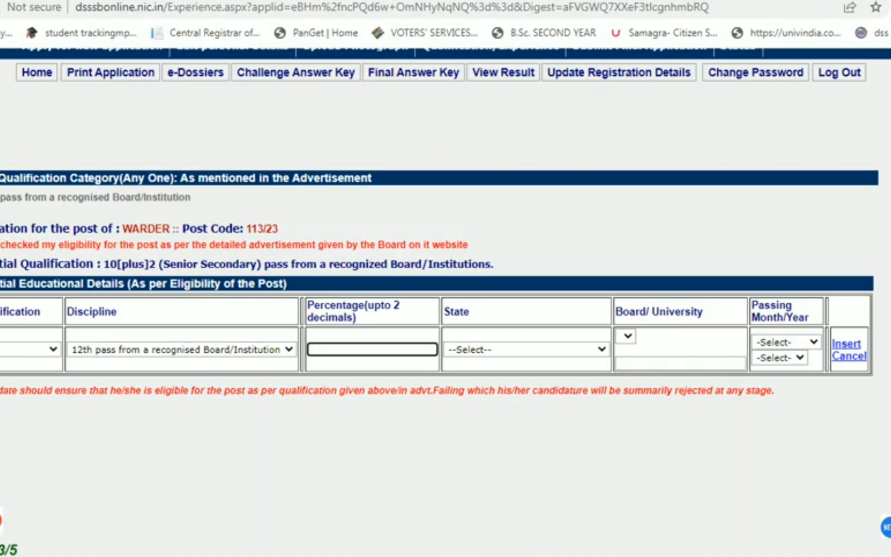
{"action": "type", "text": "78.60"}
{"action": "key", "text": "Tab"}
{"action": "key", "text": "alt+Down"}
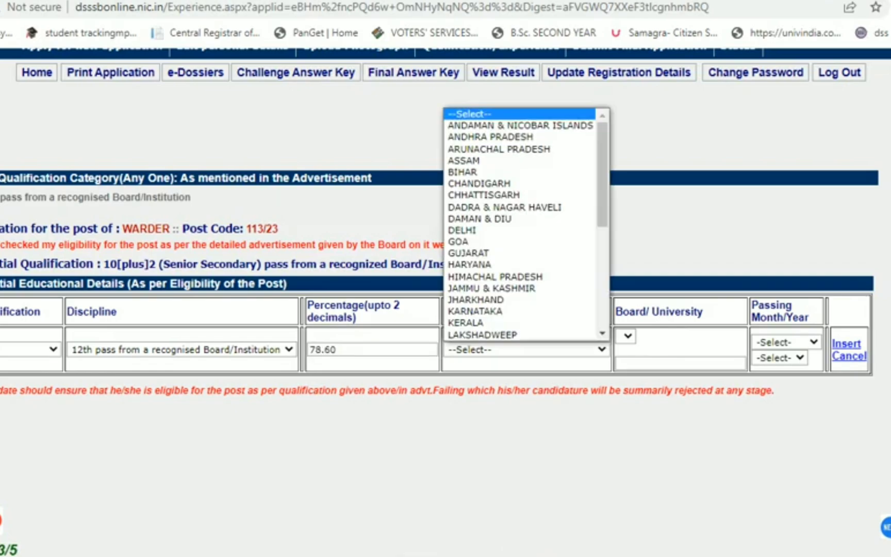
{"action": "key", "text": "m"}
{"action": "key", "text": "Return"}
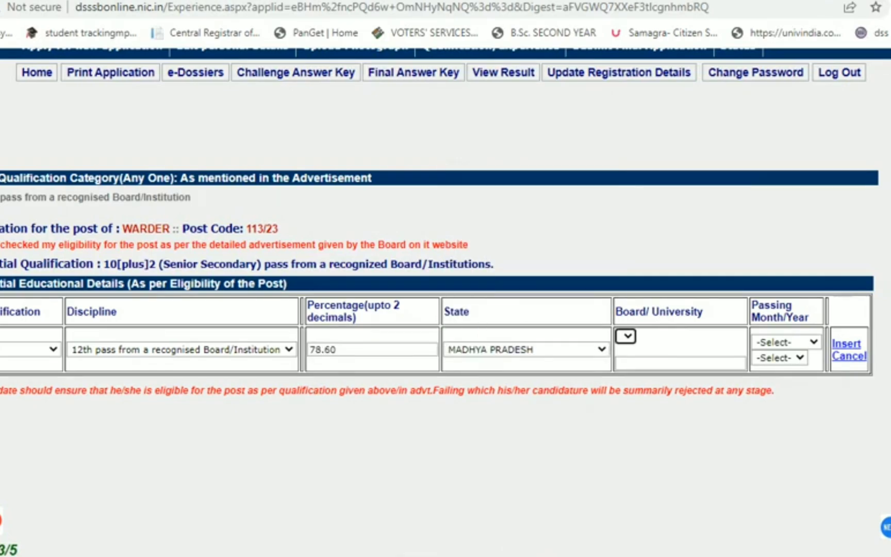
- Choose Others in the Board/University dropdown
{"action": "key", "text": "alt+Down"}
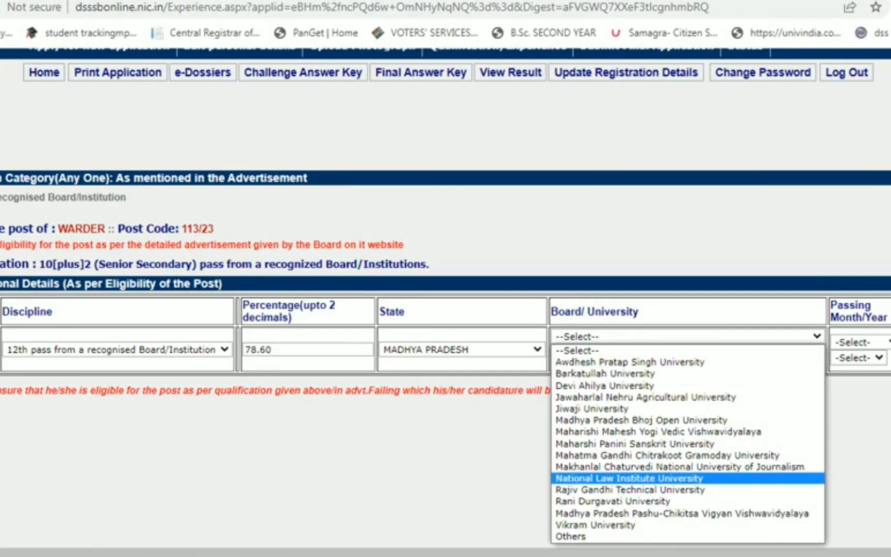
{"action": "key", "text": "Down"}
{"action": "key", "text": "Down"}
{"action": "key", "text": "Down"}
{"action": "key", "text": "Down"}
{"action": "key", "text": "Up"}
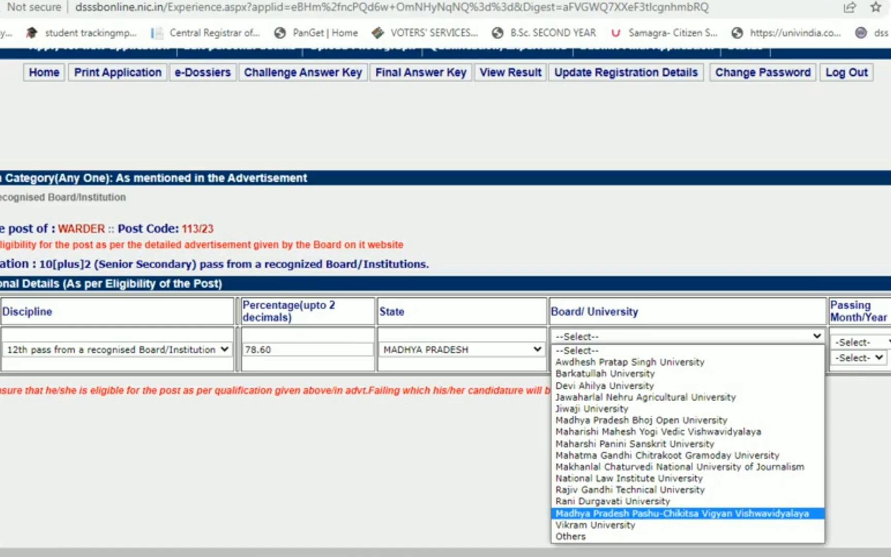
{"action": "key", "text": "Up"}
{"action": "key", "text": "Up"}
{"action": "key", "text": "Up"}
{"action": "key", "text": "Up"}
{"action": "key", "text": "Up"}
{"action": "key", "text": "Up"}
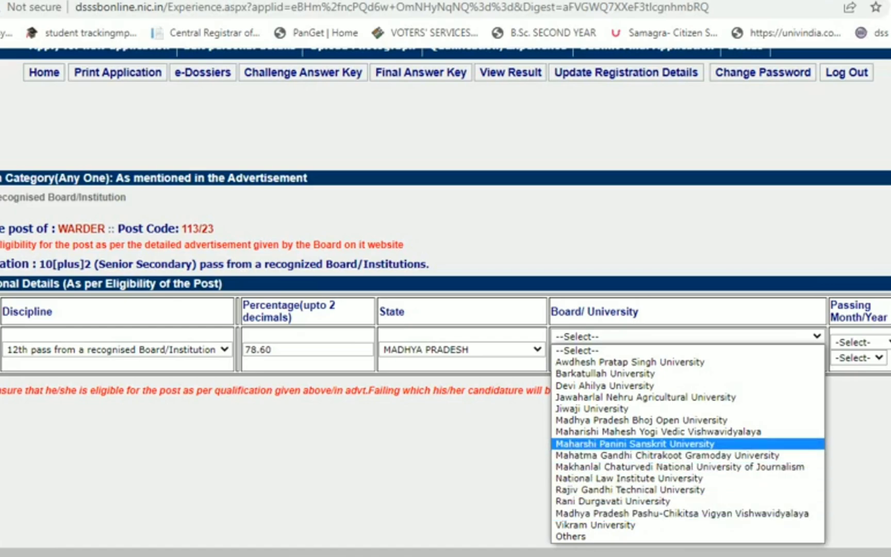
{"action": "key", "text": "Up"}
{"action": "key", "text": "Up"}
{"action": "key", "text": "Down"}
{"action": "key", "text": "Down"}
{"action": "key", "text": "Down"}
{"action": "key", "text": "Down"}
{"action": "key", "text": "Down"}
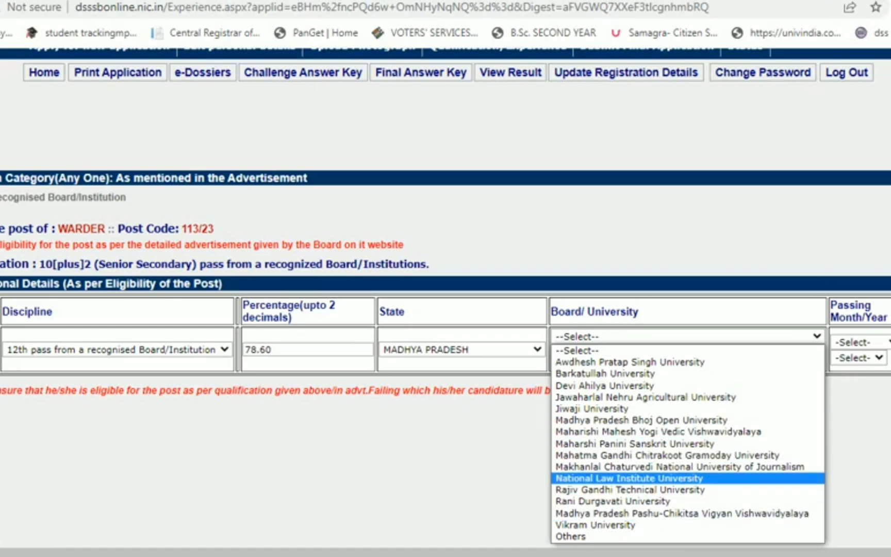
{"action": "key", "text": "Up"}
{"action": "key", "text": "Up"}
{"action": "key", "text": "Up"}
{"action": "key", "text": "Up"}
{"action": "key", "text": "Up"}
{"action": "key", "text": "Up"}
{"action": "key", "text": "Up"}
{"action": "key", "text": "Up"}
{"action": "key", "text": "Down"}
{"action": "key", "text": "Down"}
{"action": "key", "text": "Down"}
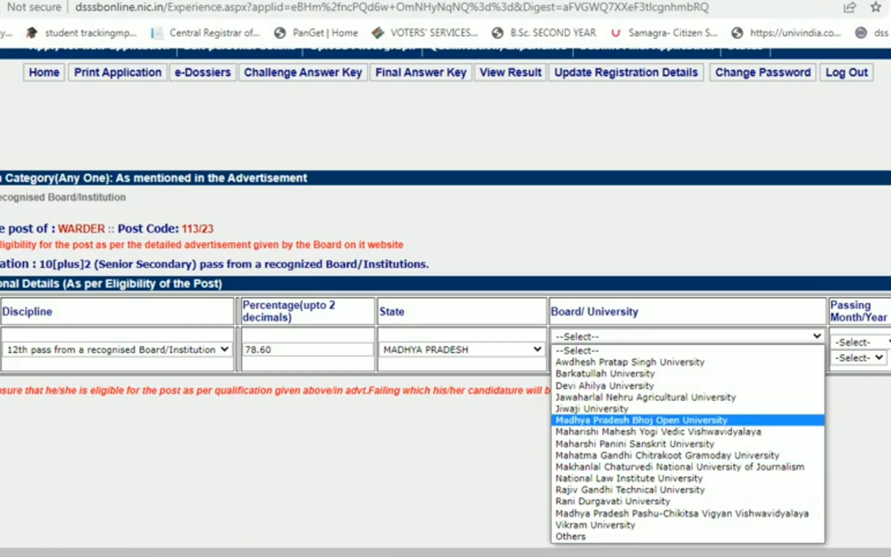
{"action": "key", "text": "Down"}
{"action": "key", "text": "Down"}
{"action": "key", "text": "Down"}
{"action": "key", "text": "Down"}
{"action": "key", "text": "Down"}
{"action": "key", "text": "Down"}
{"action": "key", "text": "Down"}
{"action": "key", "text": "Down"}
{"action": "key", "text": "Down"}
{"action": "key", "text": "Down"}
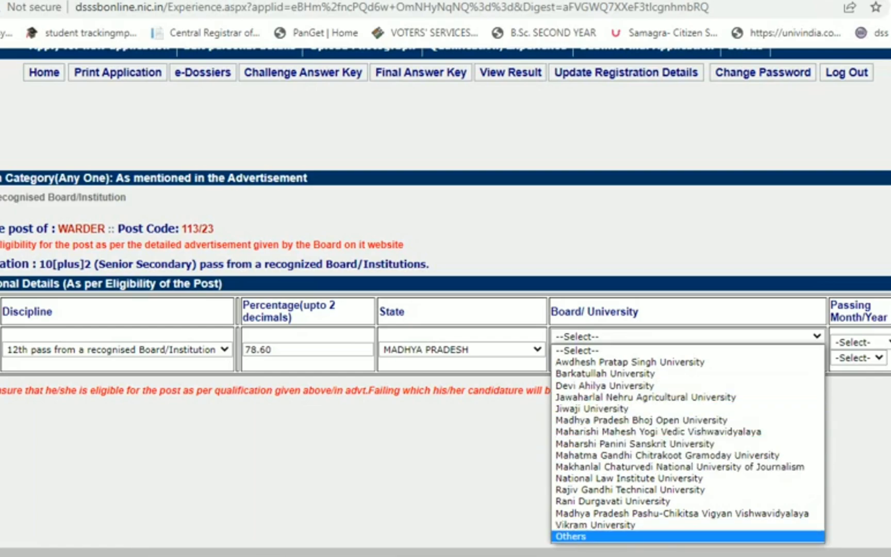
{"action": "key", "text": "Return"}
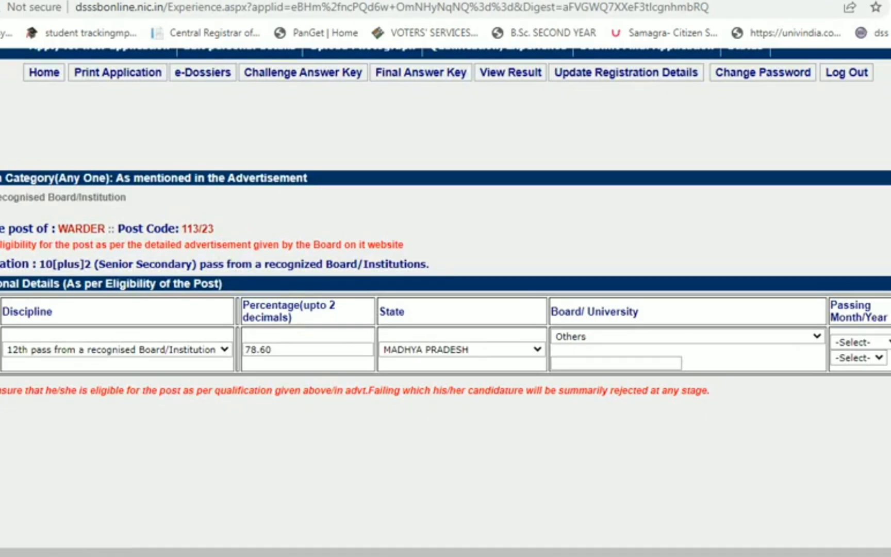
- Enter 'board of secondary education bhopal' as the Others board name
{"action": "left_click", "coordinate": [616, 363]}
{"action": "type", "text": "board o"}
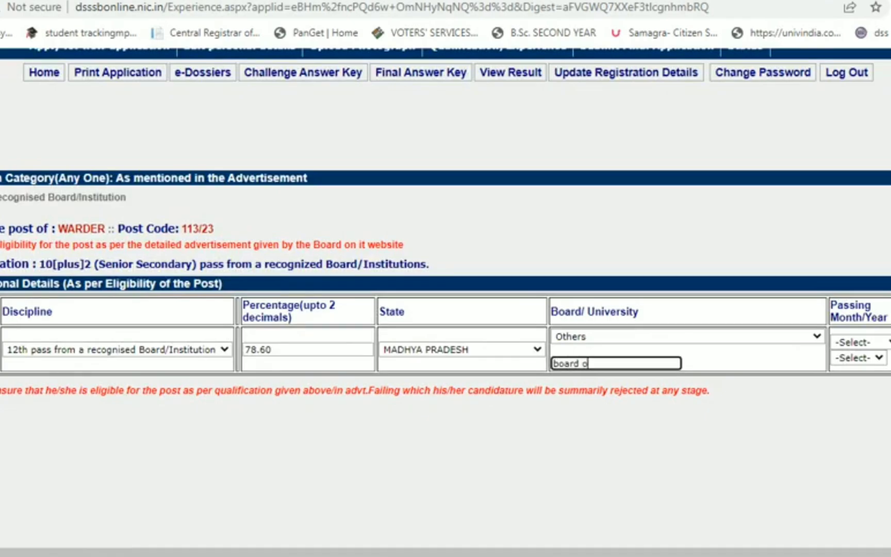
{"action": "type", "text": "f secondary educa"}
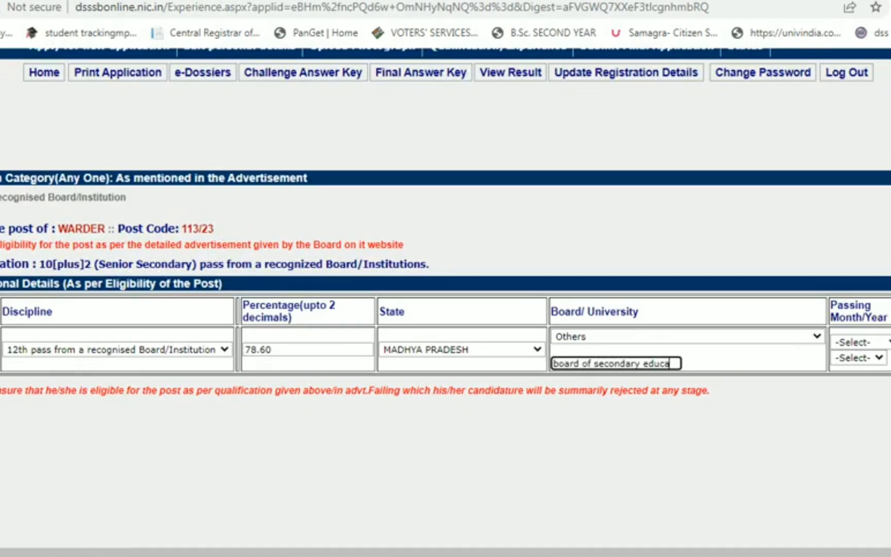
{"action": "type", "text": "tion bhopap"}
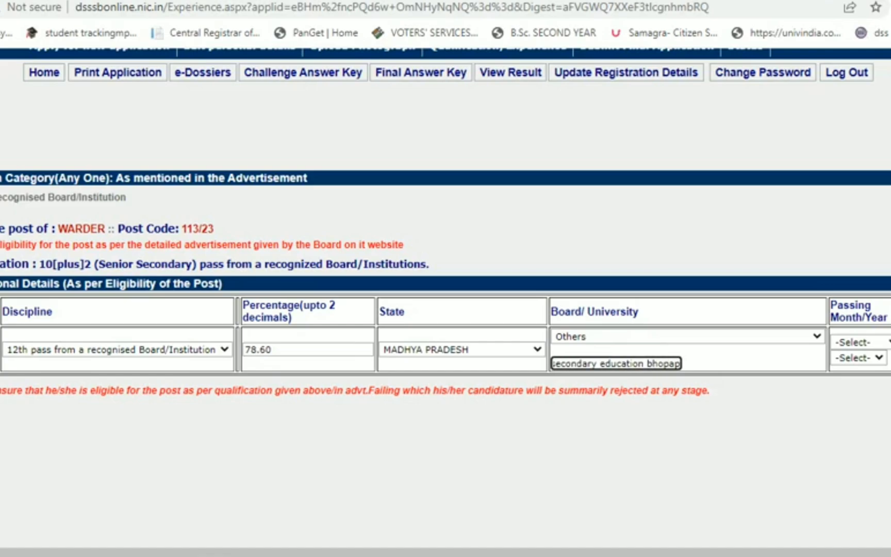
{"action": "key", "text": "BackSpace"}
{"action": "type", "text": "l"}
{"action": "key", "text": "Tab"}
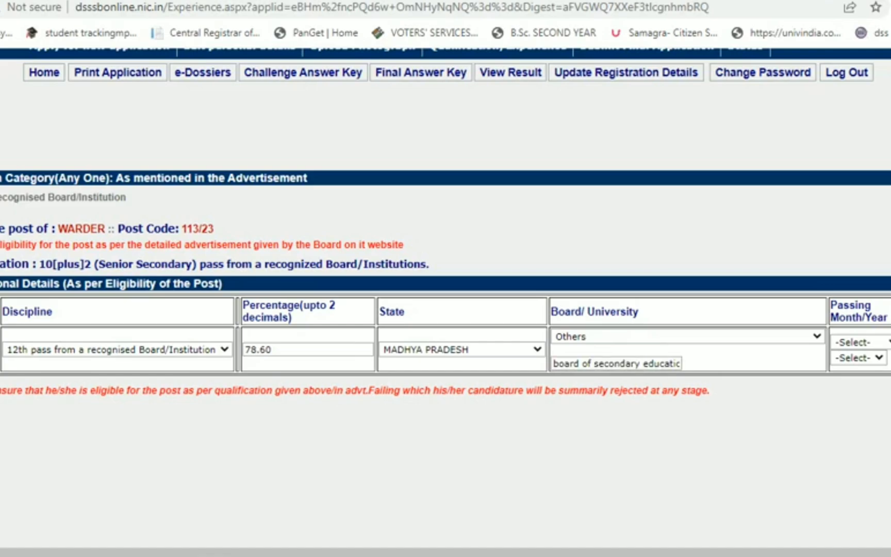
- Set passing month May and year 2019, then insert the qualification entry
{"action": "key", "text": "alt+Down"}
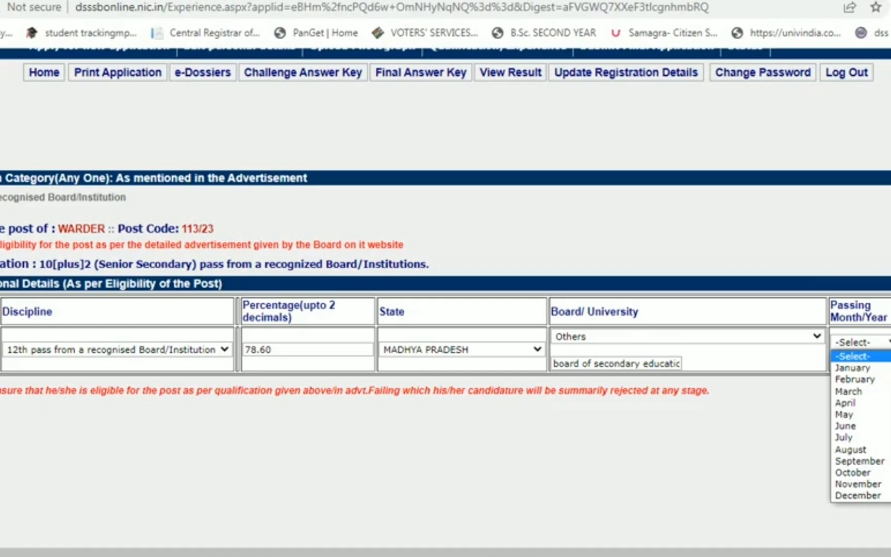
{"action": "key", "text": "Down"}
{"action": "key", "text": "Down"}
{"action": "key", "text": "Down"}
{"action": "key", "text": "Down"}
{"action": "key", "text": "Down"}
{"action": "key", "text": "Return"}
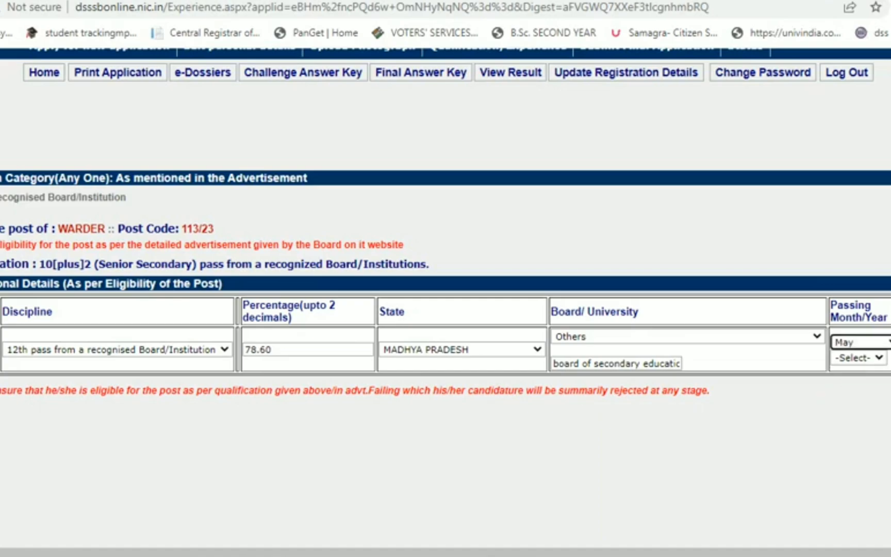
{"action": "key", "text": "Tab"}
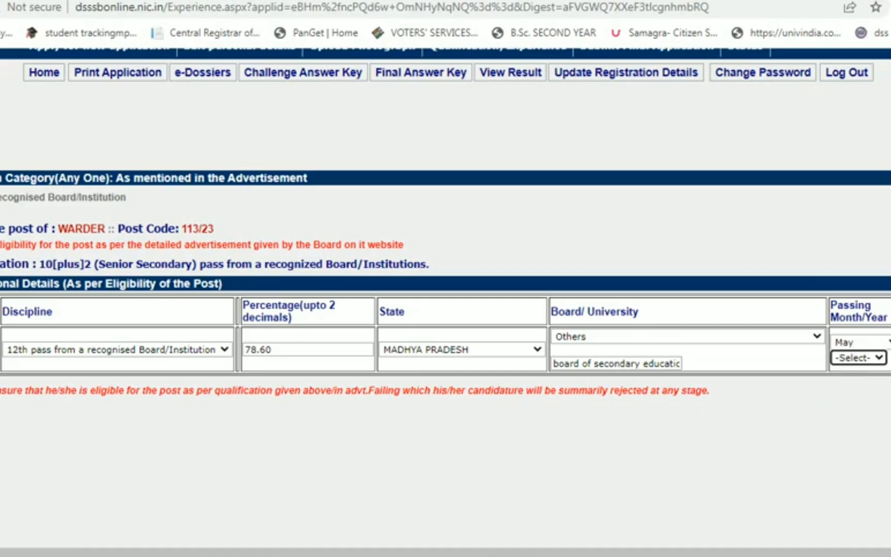
{"action": "key", "text": "alt+Down"}
{"action": "key", "text": "Down"}
{"action": "key", "text": "Down"}
{"action": "key", "text": "Down"}
{"action": "key", "text": "Down"}
{"action": "key", "text": "Down"}
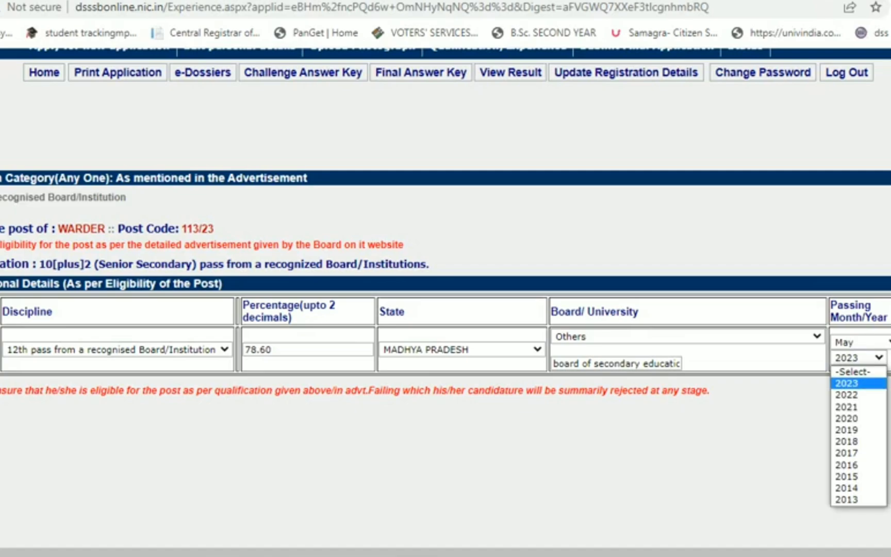
{"action": "key", "text": "Return"}
{"action": "key", "text": "Tab"}
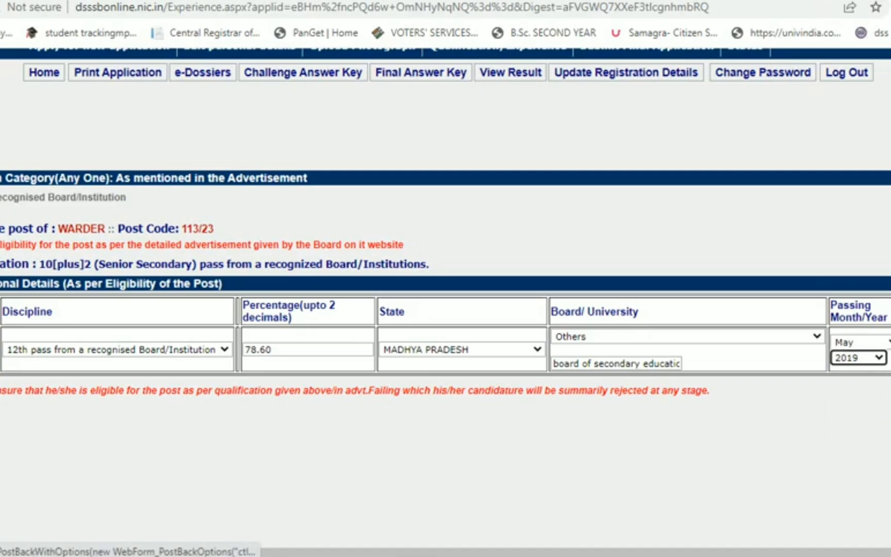
{"action": "key", "text": "Return"}
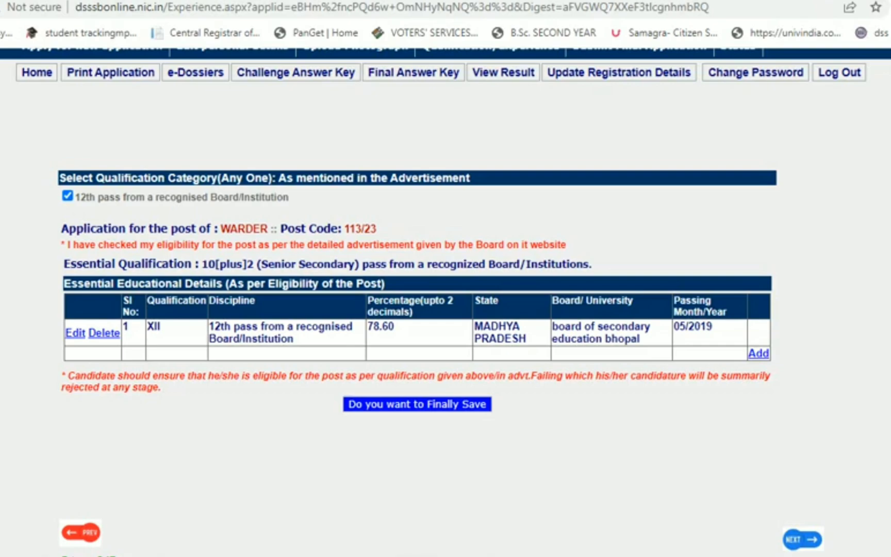
- Finally save the qualification details, confirm the save and Data Saved notices, and scroll the preview
{"action": "left_click", "coordinate": [417, 404]}
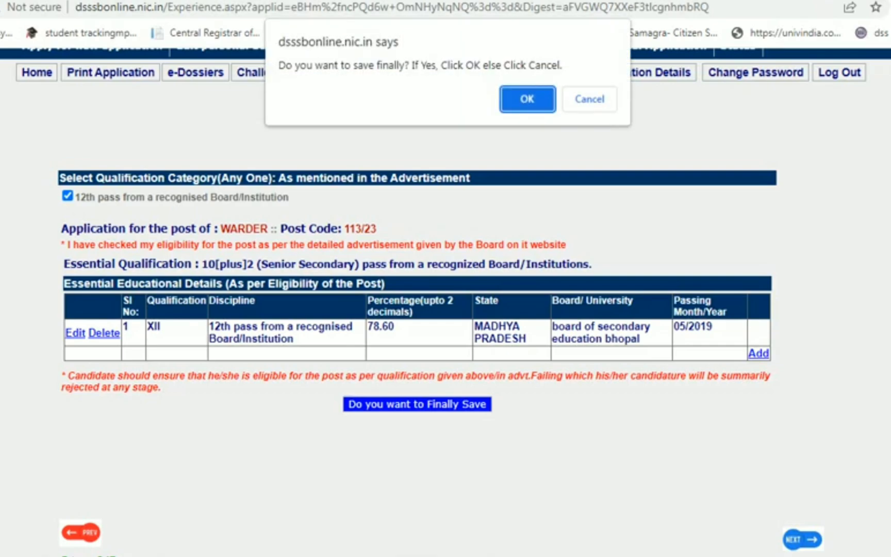
{"action": "left_click", "coordinate": [527, 98]}
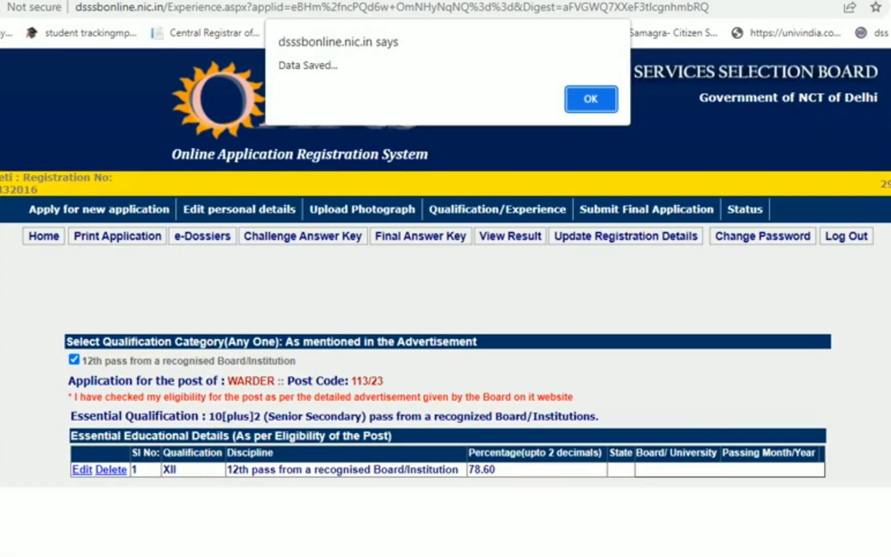
{"action": "key", "text": "Return"}
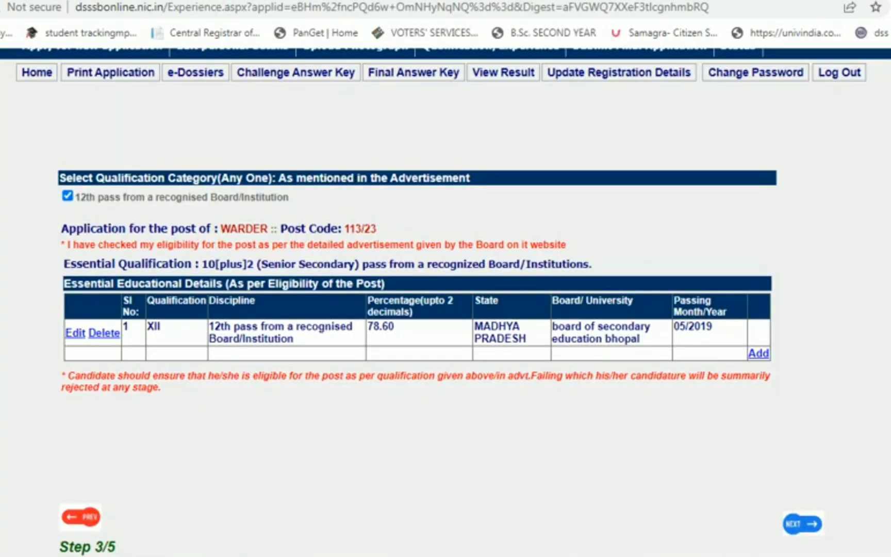
{"action": "scroll", "coordinate": [445, 302], "scroll_direction": "down", "scroll_amount": 2}
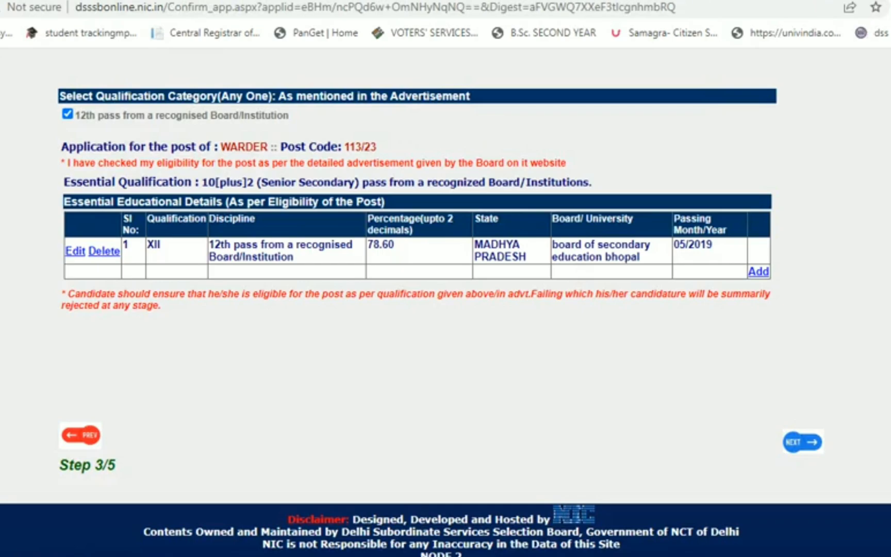
{"action": "scroll", "coordinate": [446, 302], "scroll_direction": "down", "scroll_amount": 2}
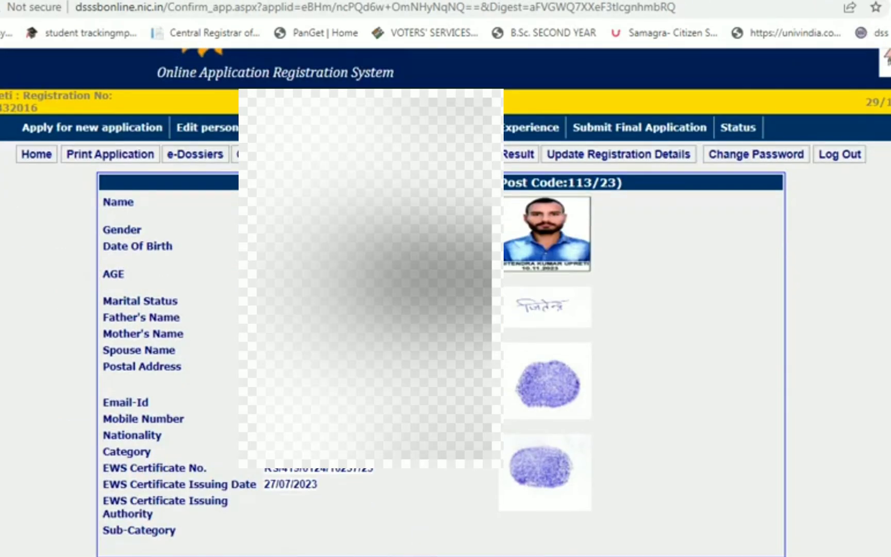
- Tick both DECLARATION checkboxes on the application preview page
{"action": "scroll", "coordinate": [445, 302], "scroll_direction": "down", "scroll_amount": 4}
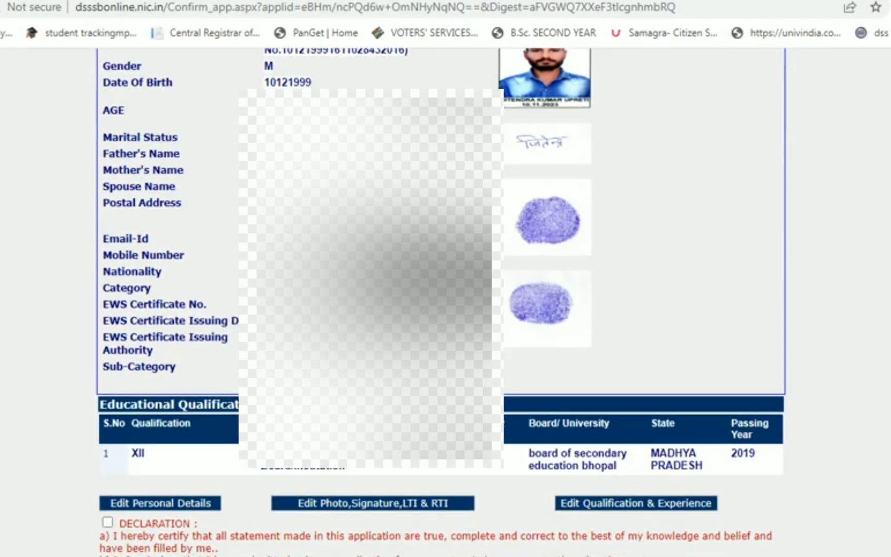
{"action": "left_click", "coordinate": [107, 521]}
{"action": "scroll", "coordinate": [441, 302], "scroll_direction": "down", "scroll_amount": 3}
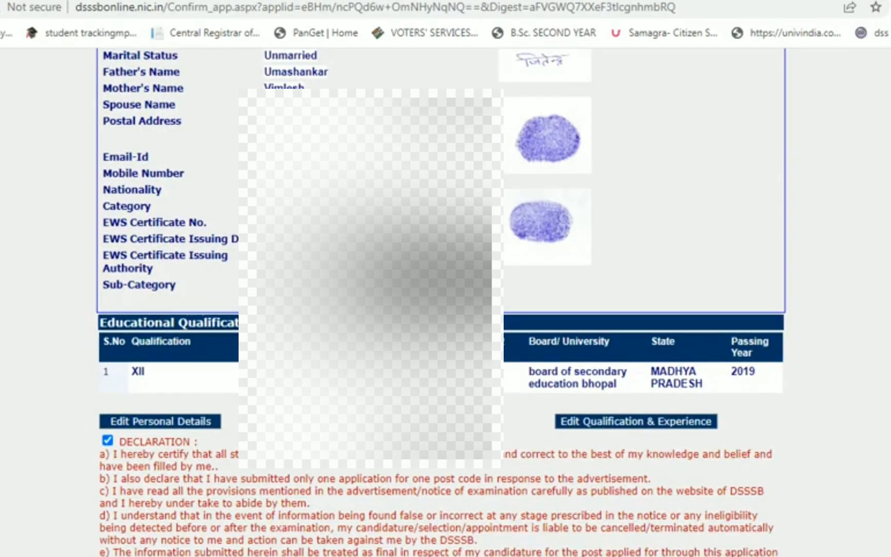
{"action": "scroll", "coordinate": [446, 302], "scroll_direction": "down", "scroll_amount": 4}
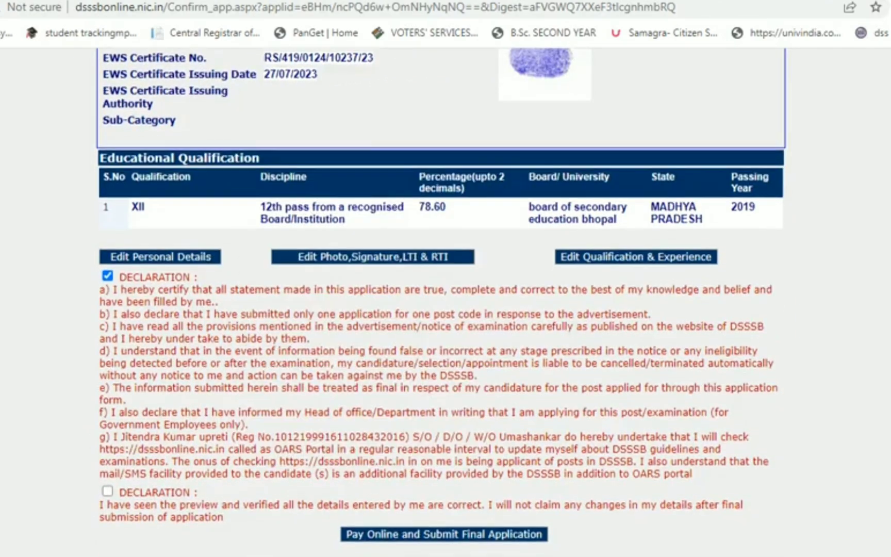
{"action": "left_click", "coordinate": [107, 361]}
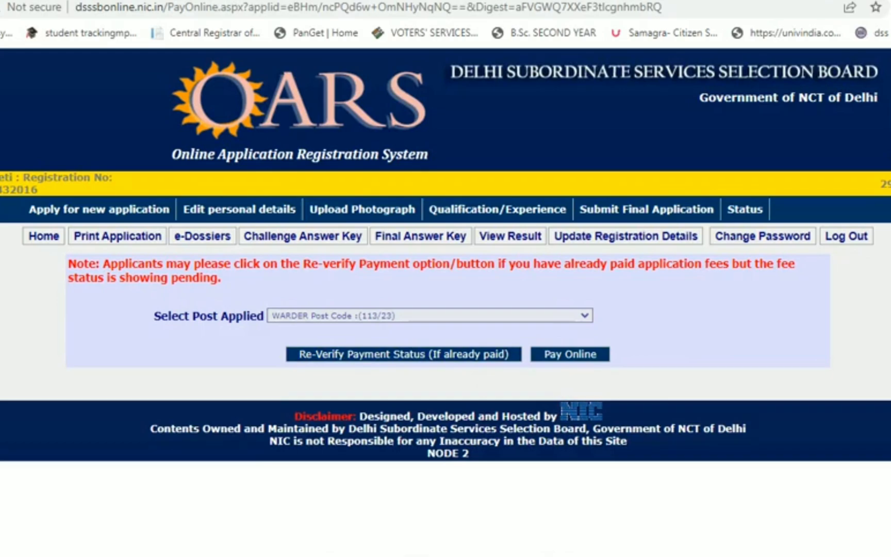
- Pay the 100 application fee online, accepting the Terms & Conditions and proceeding to SBIePay
{"action": "left_click", "coordinate": [570, 354]}
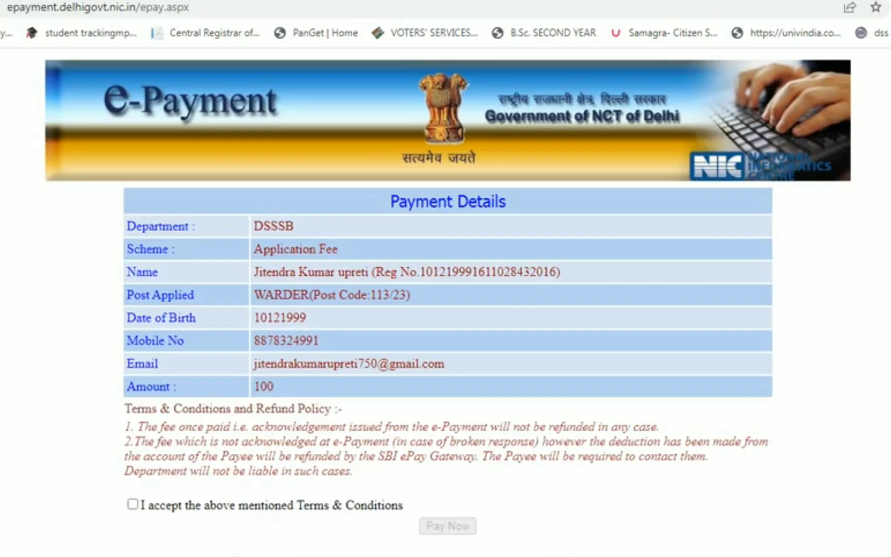
{"action": "left_click", "coordinate": [132, 504]}
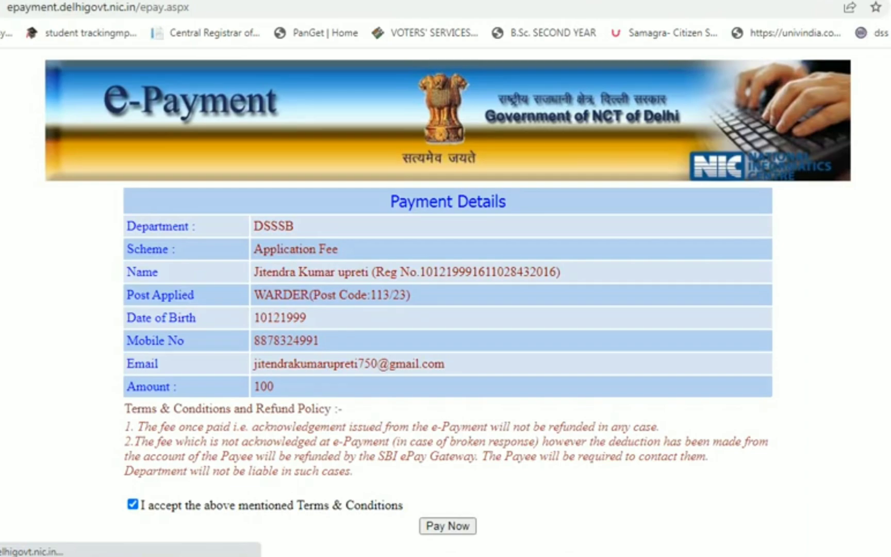
{"action": "left_click", "coordinate": [447, 525]}
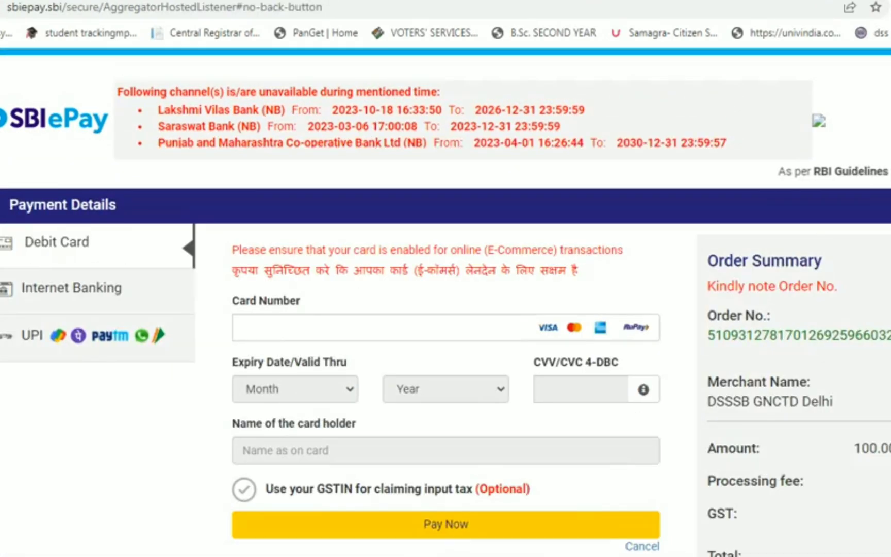
- Pay the 100.00 DSSSB order using the UPI QR code option
{"action": "left_click", "coordinate": [32, 335]}
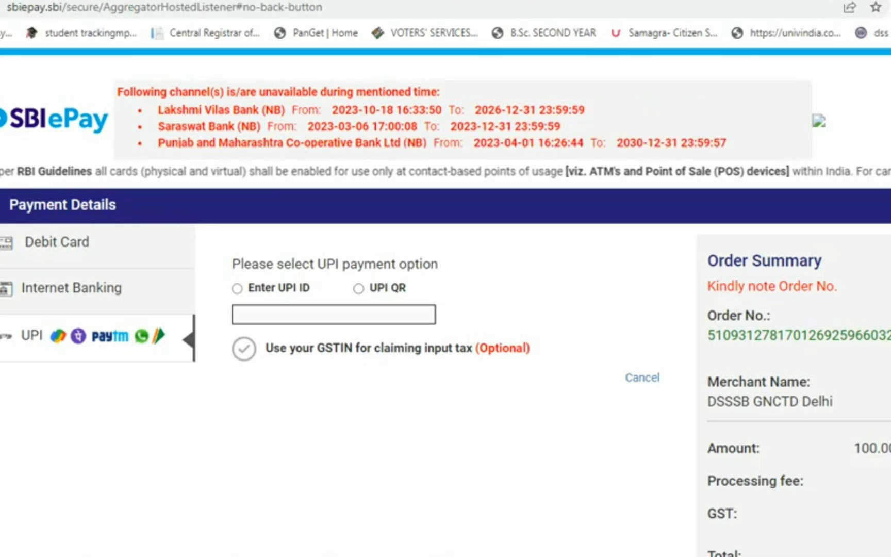
{"action": "left_click", "coordinate": [358, 288]}
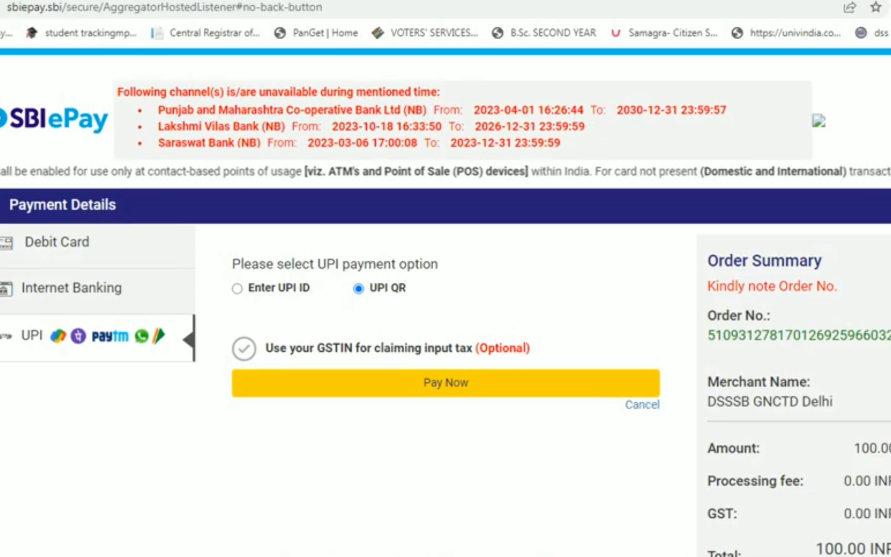
{"action": "left_click", "coordinate": [446, 382]}
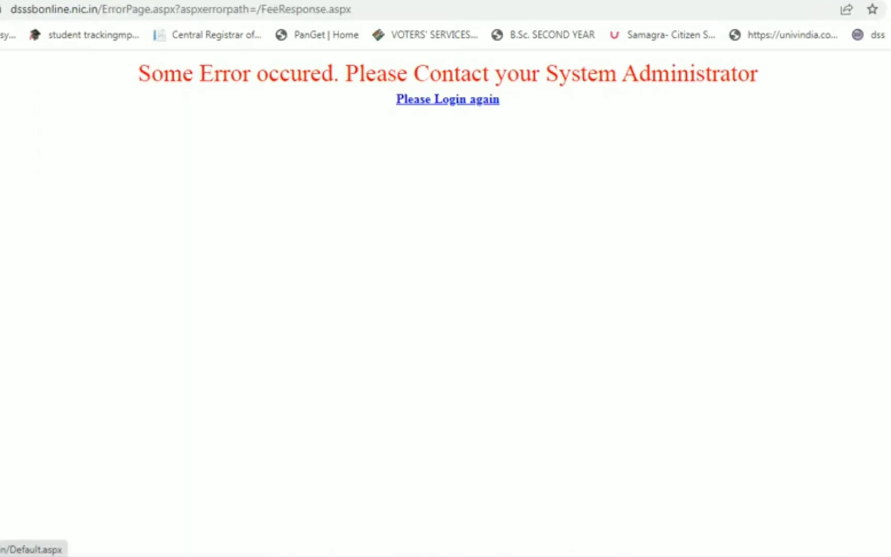
- Return to the login page and enter the candidate's date of birth
{"action": "left_click", "coordinate": [447, 99]}
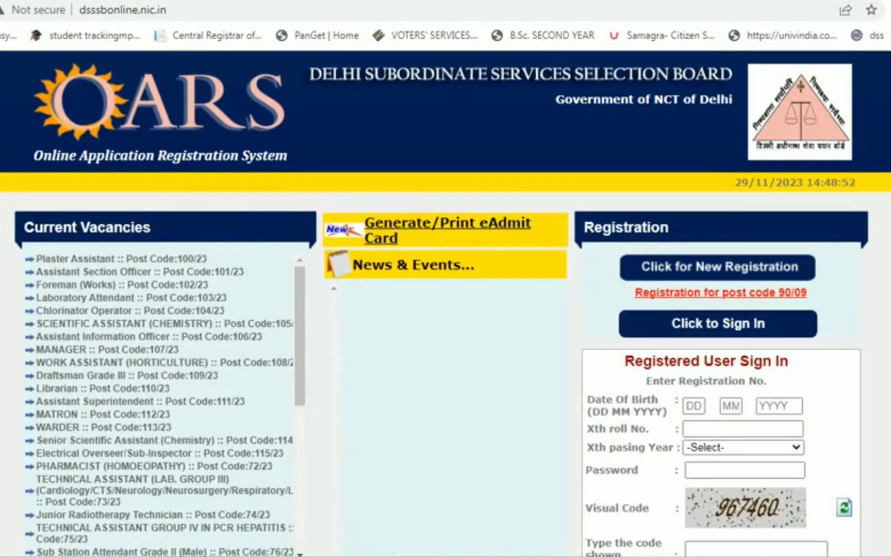
{"action": "left_click", "coordinate": [694, 406]}
{"action": "type", "text": "10"}
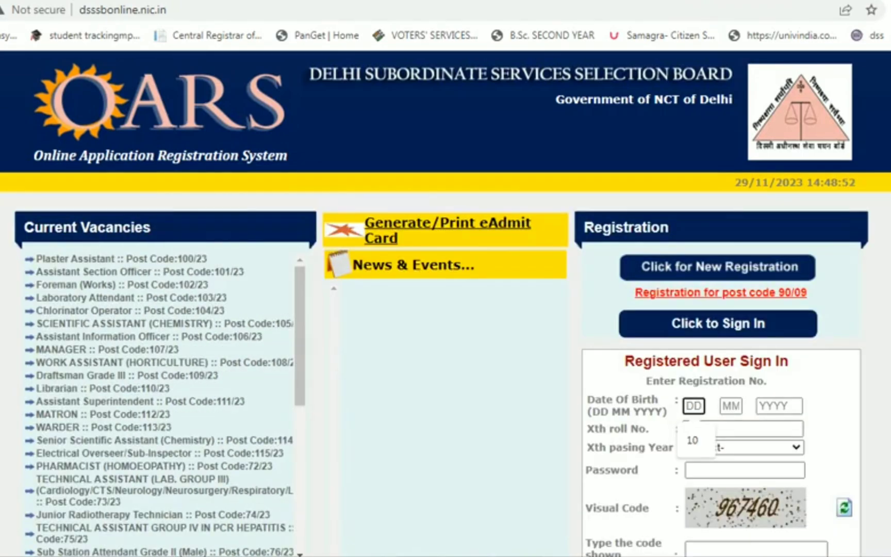
{"action": "left_click", "coordinate": [779, 406]}
{"action": "left_click", "coordinate": [731, 406]}
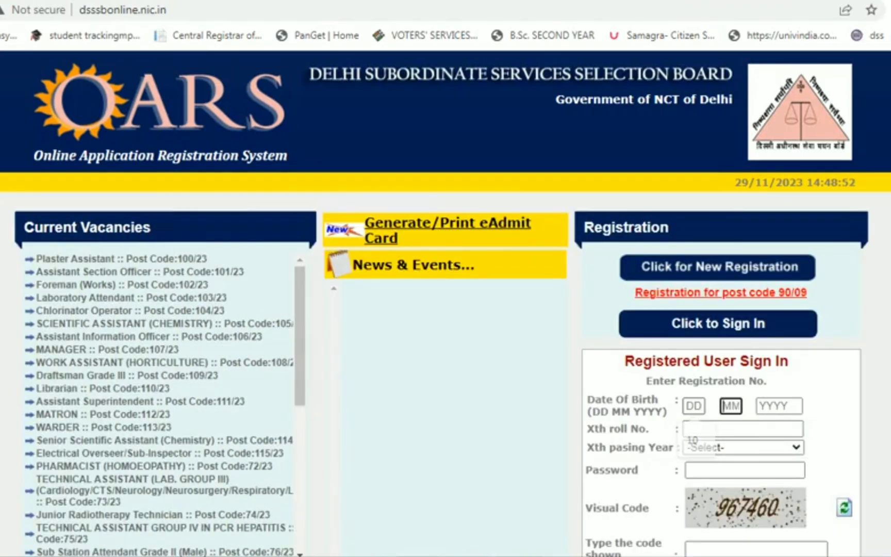
{"action": "left_click", "coordinate": [694, 406]}
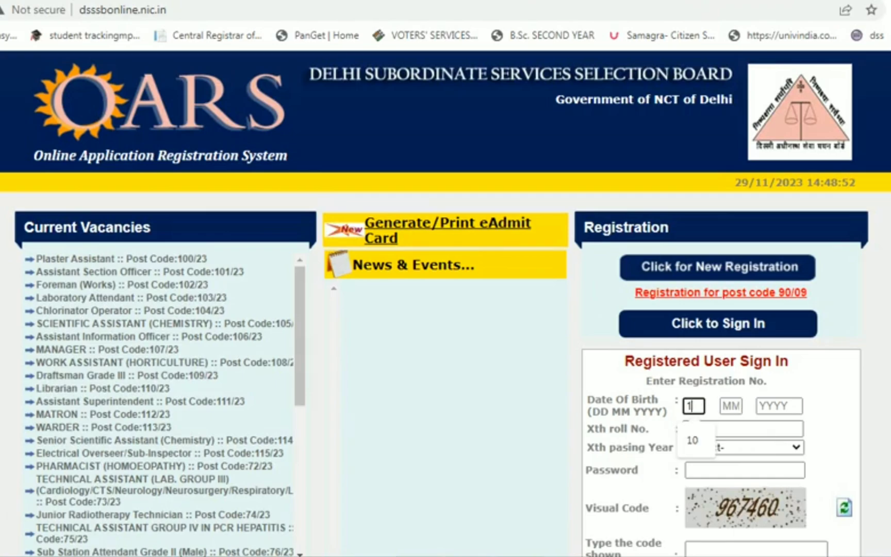
{"action": "key", "text": "Tab"}
{"action": "key", "text": "Tab"}
{"action": "key", "text": "Tab"}
{"action": "key", "text": "Tab"}
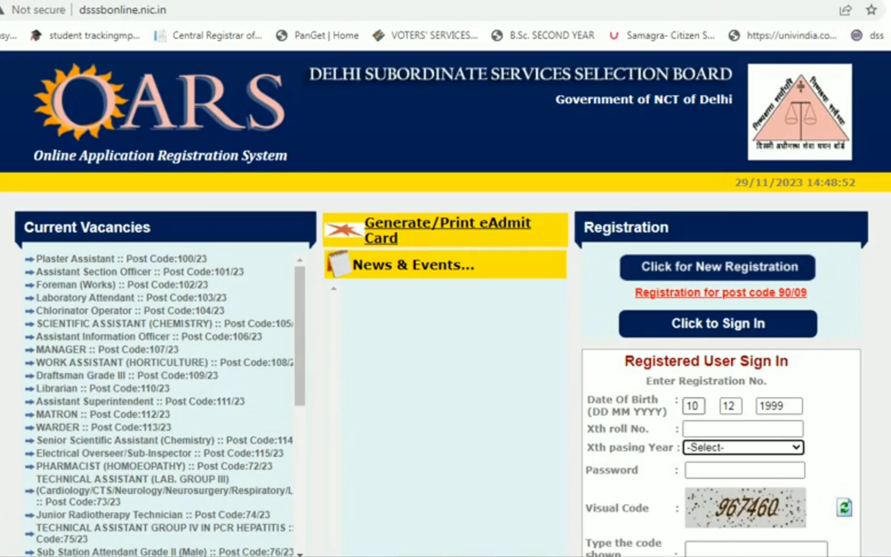
- Fill in the Xth roll number, passing year 2016, the account password and the visual code
{"action": "left_click", "coordinate": [742, 428]}
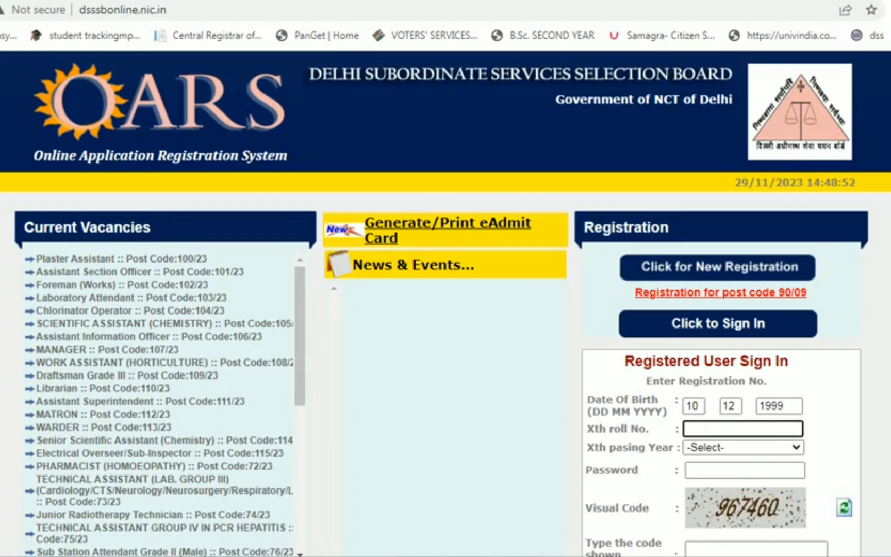
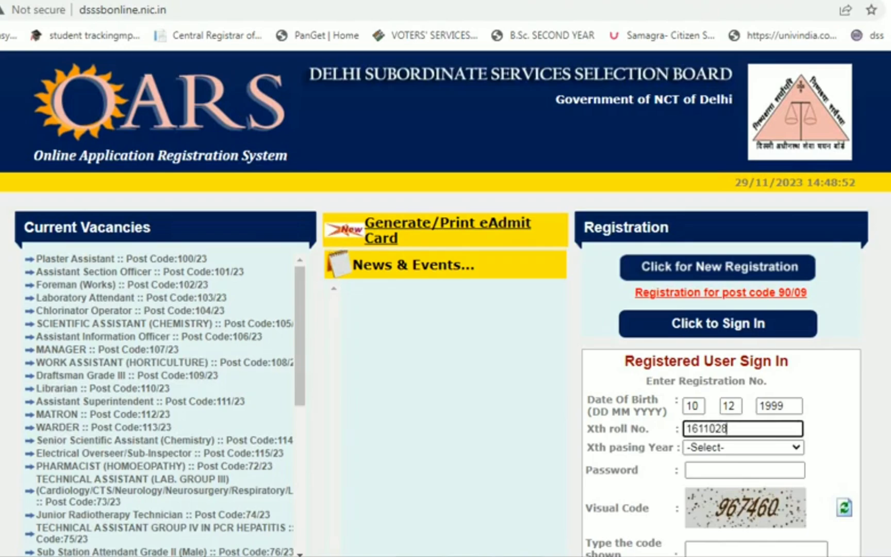
{"action": "key", "text": "Tab"}
{"action": "key", "text": "alt+Down"}
{"action": "type", "text": "2005"}
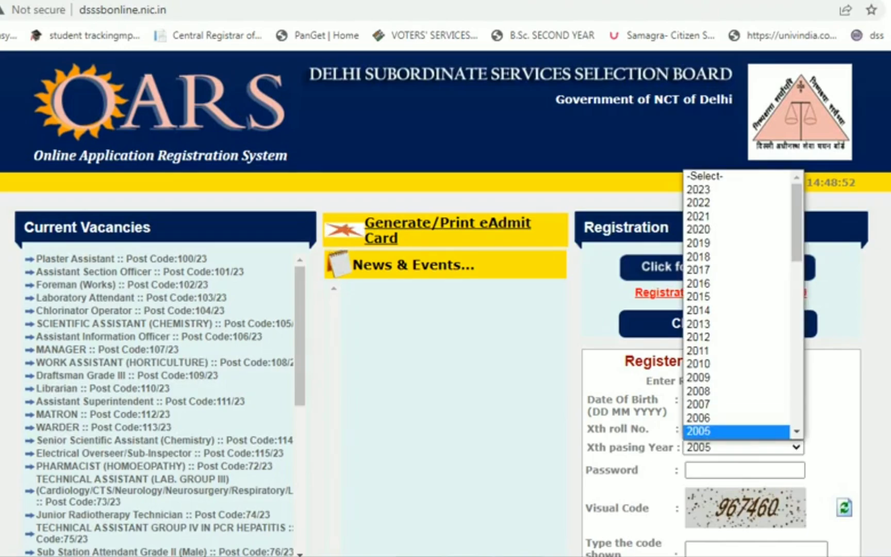
{"action": "key", "text": "Down"}
{"action": "type", "text": "2016"}
{"action": "key", "text": "Return"}
{"action": "key", "text": "Tab"}
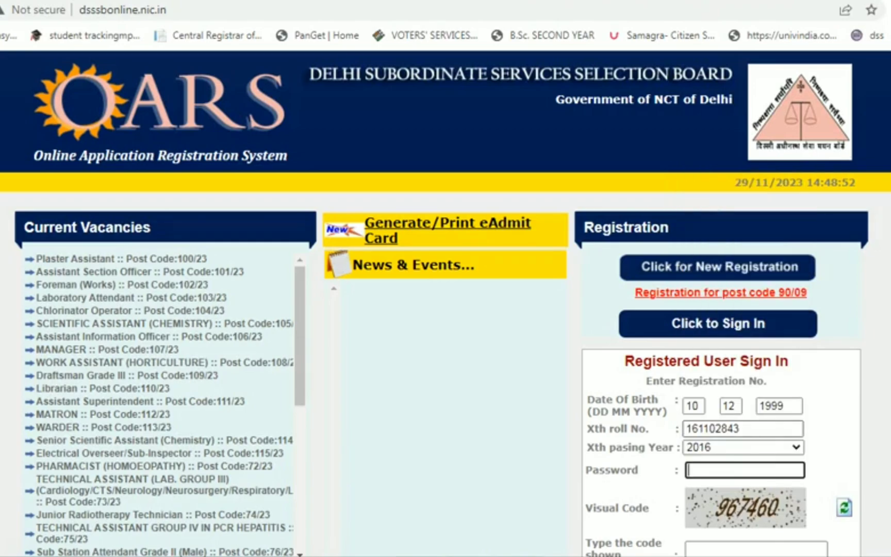
{"action": "type", "text": "*********"}
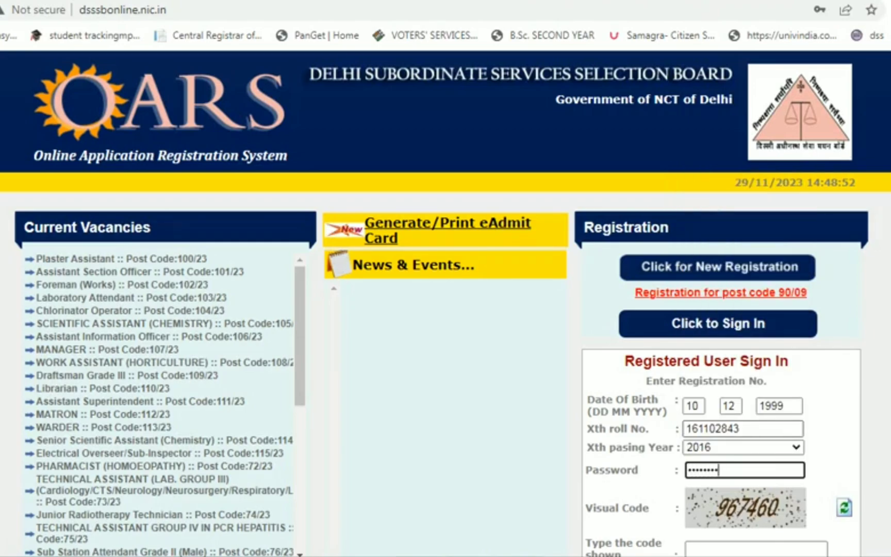
{"action": "type", "text": "***"}
{"action": "key", "text": "Tab"}
{"action": "type", "text": "7460"}
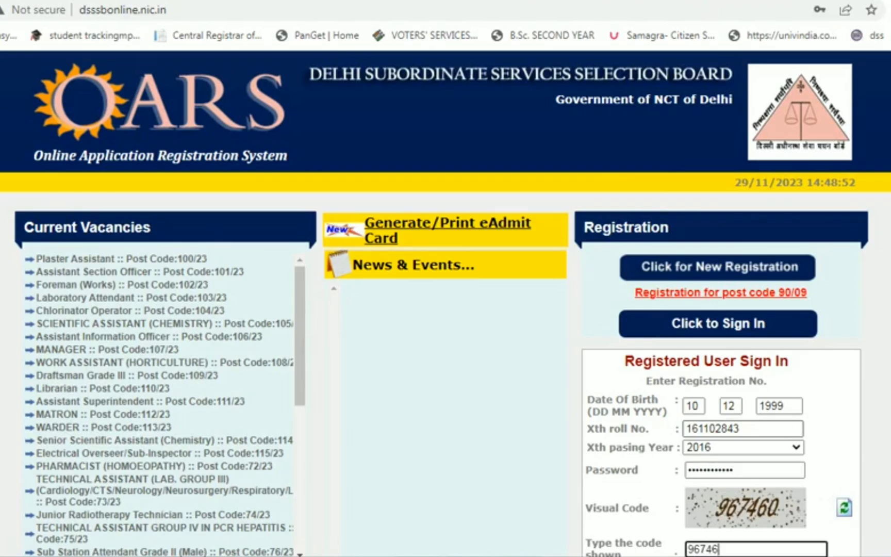
{"action": "scroll", "coordinate": [445, 278], "scroll_direction": "down", "scroll_amount": 3}
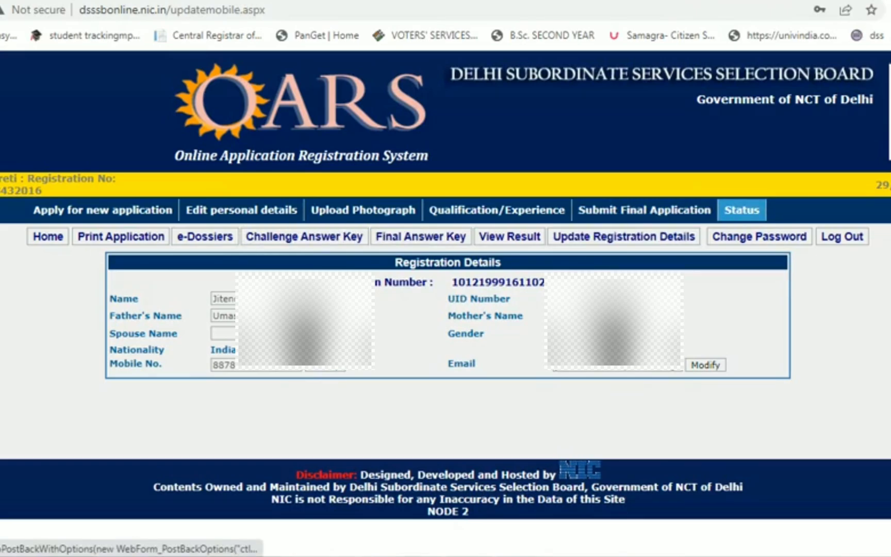
- Check WARDER (113/23) status showing 29/11/2023 submission and payment, then open Print Application
{"action": "left_click", "coordinate": [644, 210]}
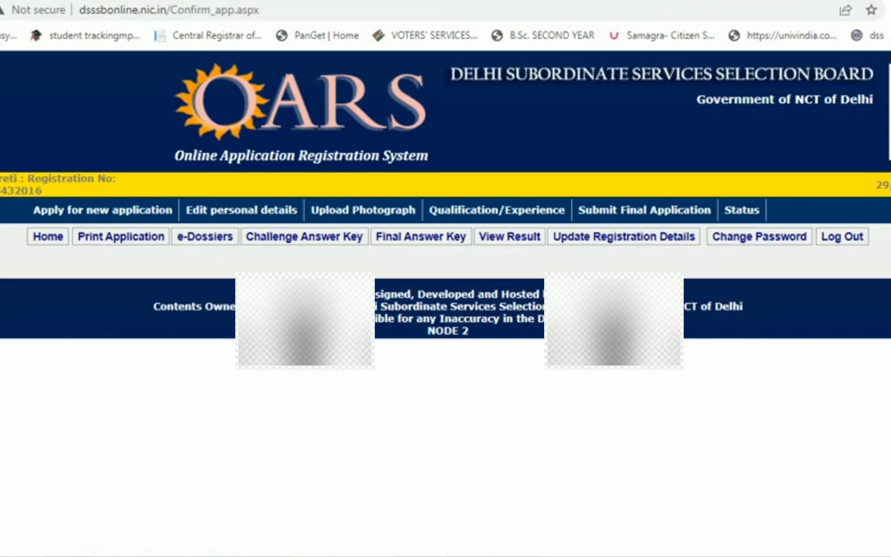
{"action": "left_click", "coordinate": [741, 210]}
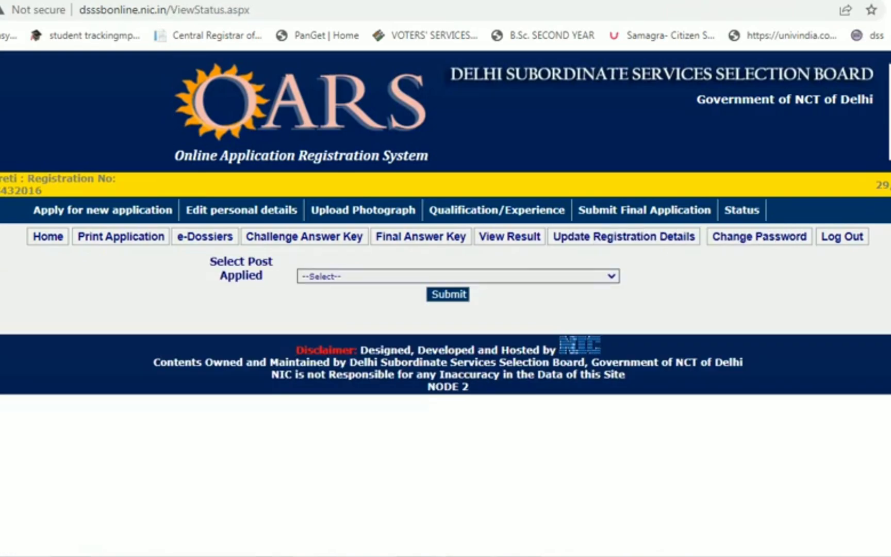
{"action": "left_click", "coordinate": [458, 276]}
{"action": "left_click", "coordinate": [361, 303]}
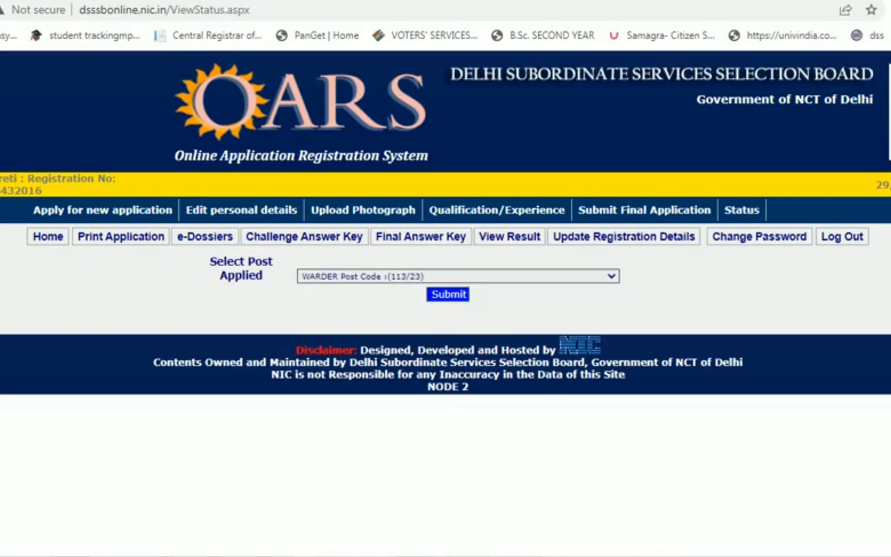
{"action": "left_click", "coordinate": [448, 294]}
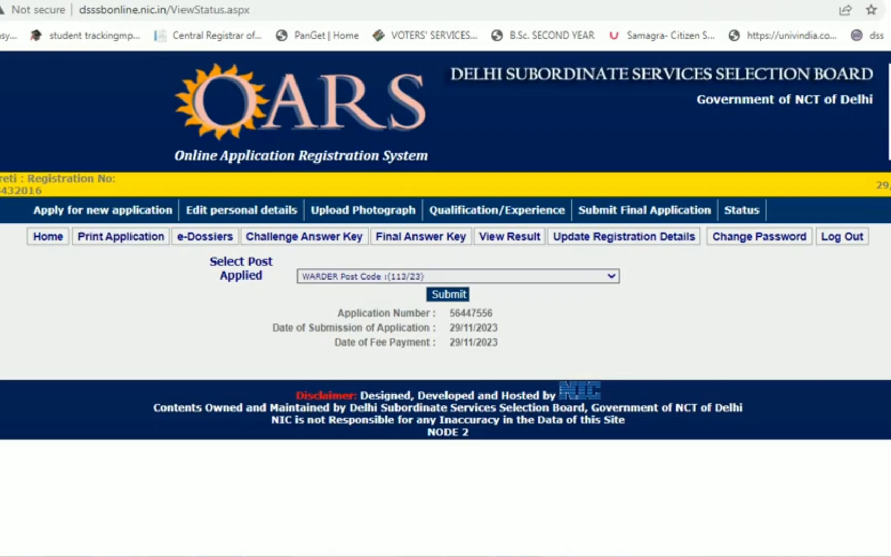
{"action": "left_click", "coordinate": [121, 236]}
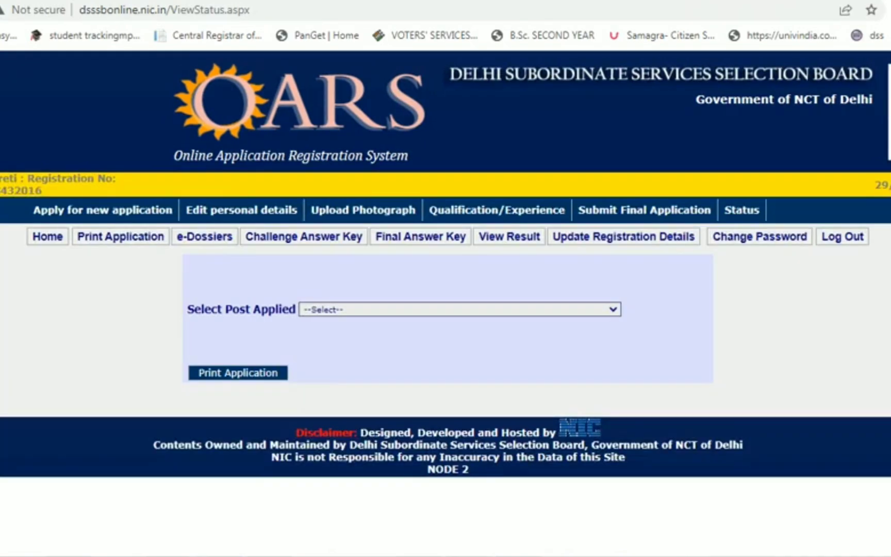
- Print the WARDER application form, always allowing the portal's pop-ups, and review the form
{"action": "left_click", "coordinate": [459, 309]}
{"action": "left_click", "coordinate": [364, 333]}
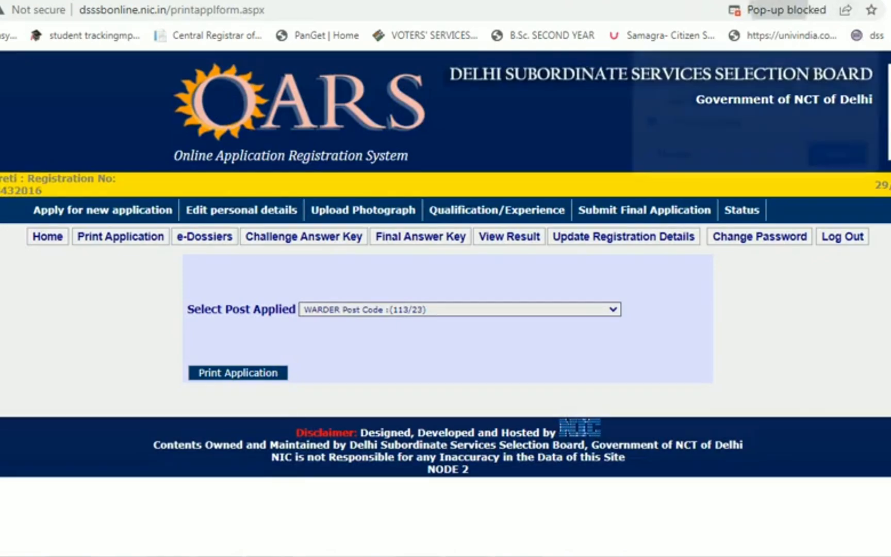
{"action": "left_click", "coordinate": [646, 88]}
{"action": "left_click", "coordinate": [840, 155]}
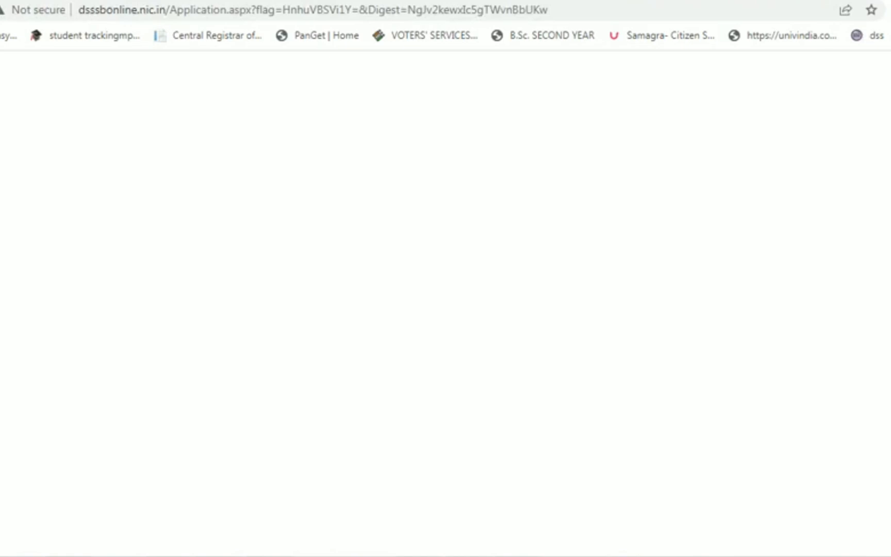
{"action": "scroll", "coordinate": [445, 310], "scroll_direction": "down", "scroll_amount": 5}
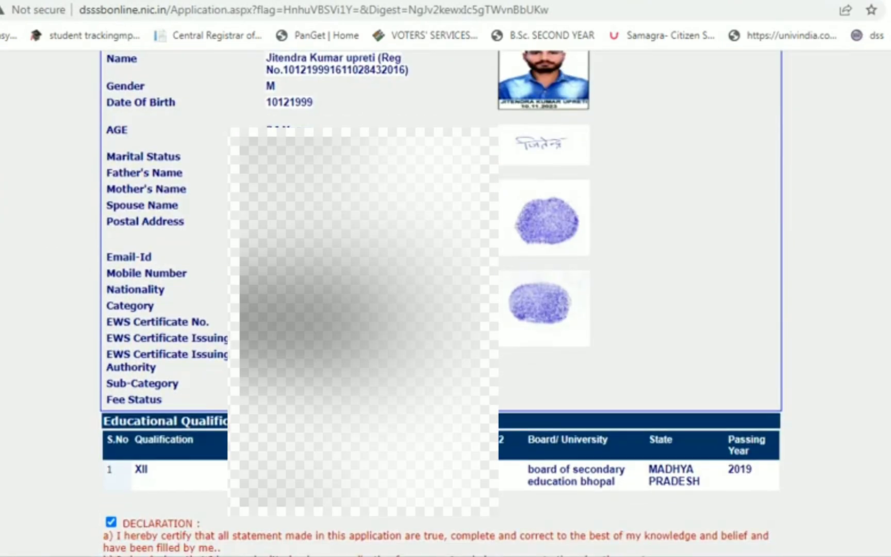
{"action": "scroll", "coordinate": [446, 309], "scroll_direction": "down", "scroll_amount": 6}
{"action": "scroll", "coordinate": [446, 309], "scroll_direction": "up", "scroll_amount": 5}
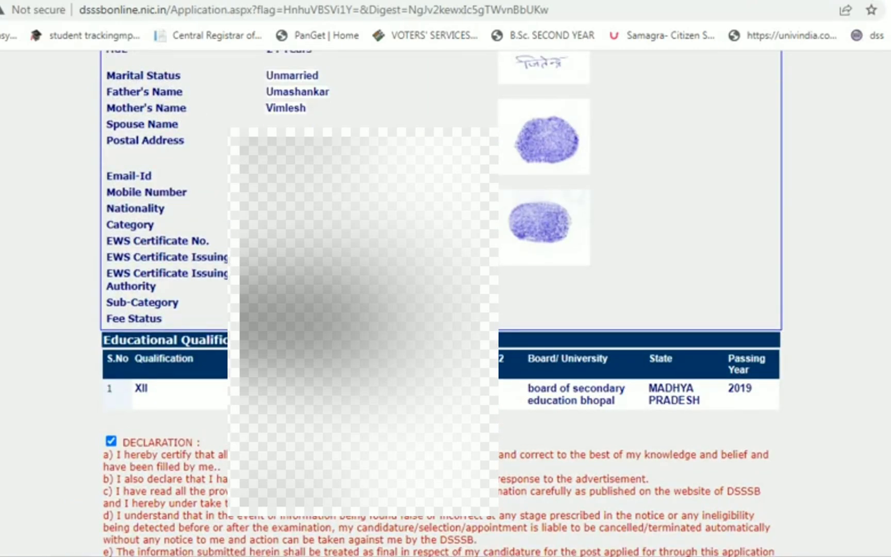
{"action": "scroll", "coordinate": [445, 309], "scroll_direction": "down", "scroll_amount": 6}
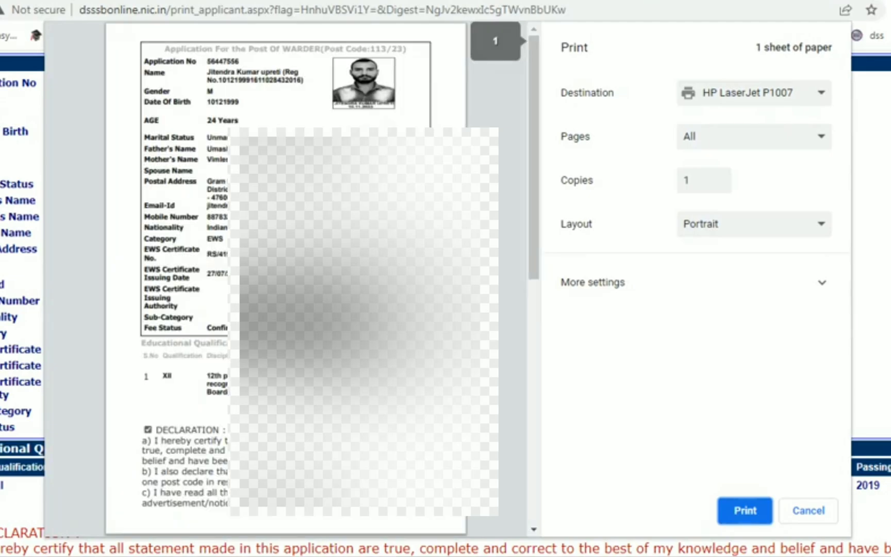
- Set the print range to custom page 1, turn off two-sided printing, then close the dialog
{"action": "scroll", "coordinate": [287, 278], "scroll_direction": "down", "scroll_amount": 10}
{"action": "left_click", "coordinate": [754, 136]}
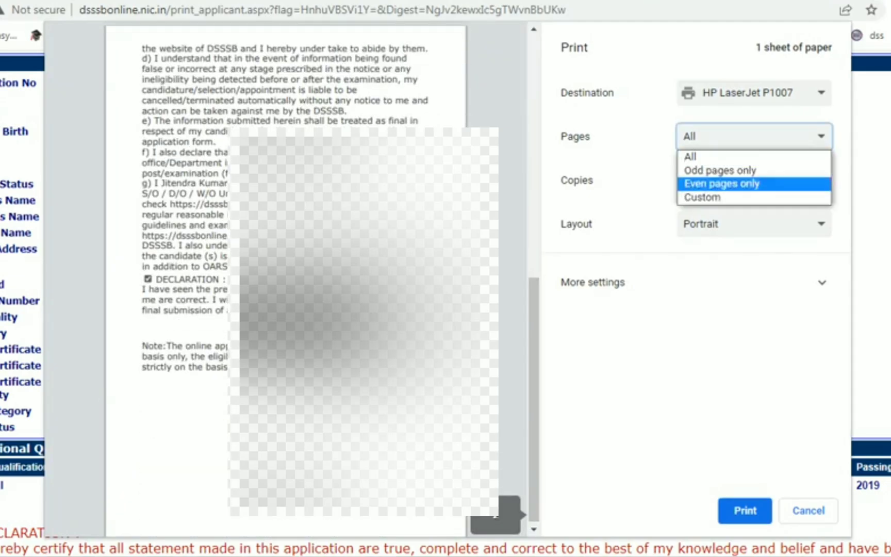
{"action": "left_click", "coordinate": [691, 195]}
{"action": "type", "text": "1"}
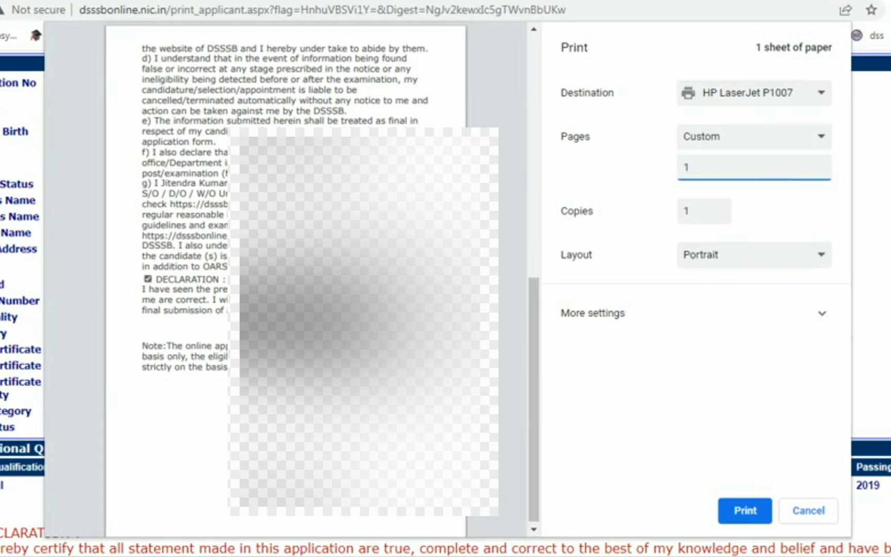
{"action": "left_click", "coordinate": [593, 313]}
{"action": "scroll", "coordinate": [696, 278], "scroll_direction": "down", "scroll_amount": 3}
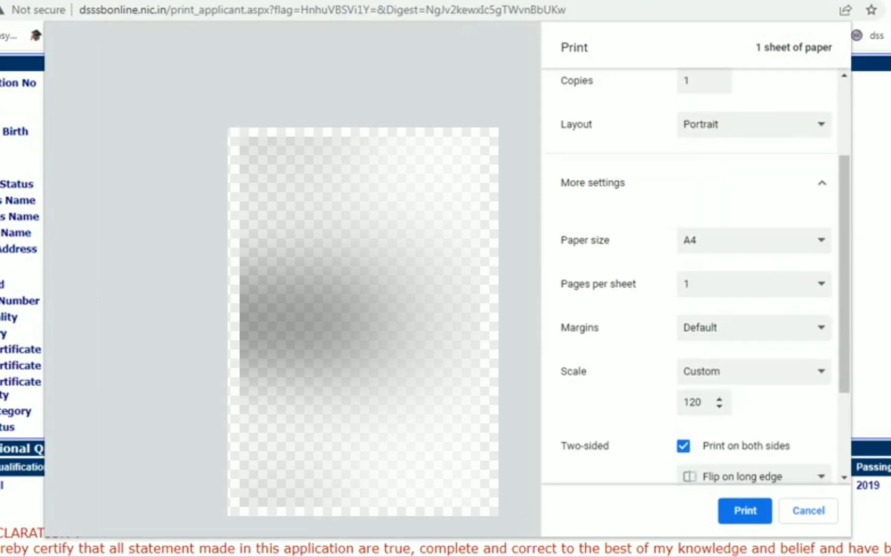
{"action": "left_click", "coordinate": [683, 445]}
{"action": "left_click", "coordinate": [753, 370]}
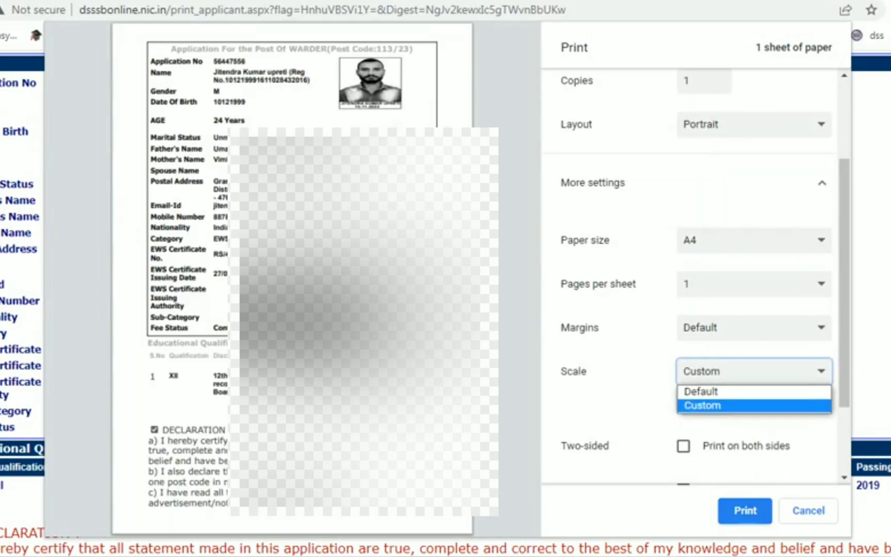
{"action": "key", "text": "Return"}
{"action": "key", "text": "Escape"}
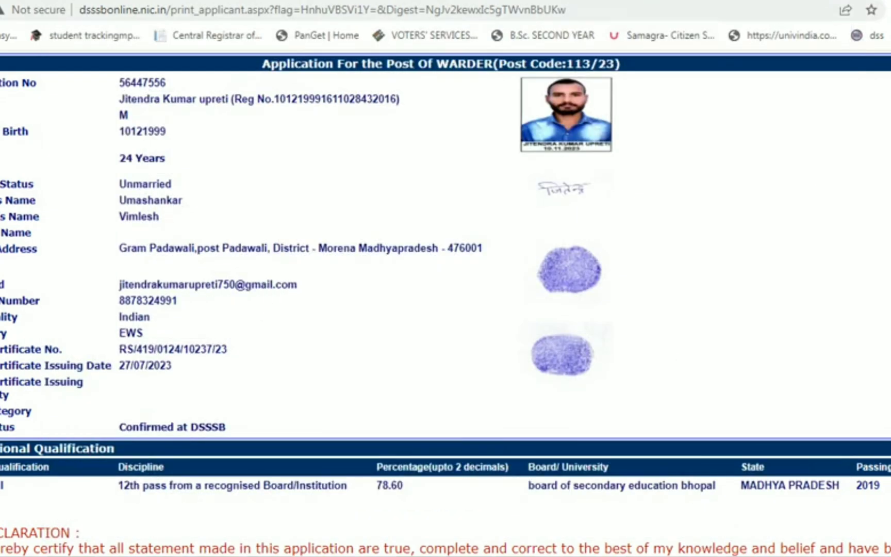